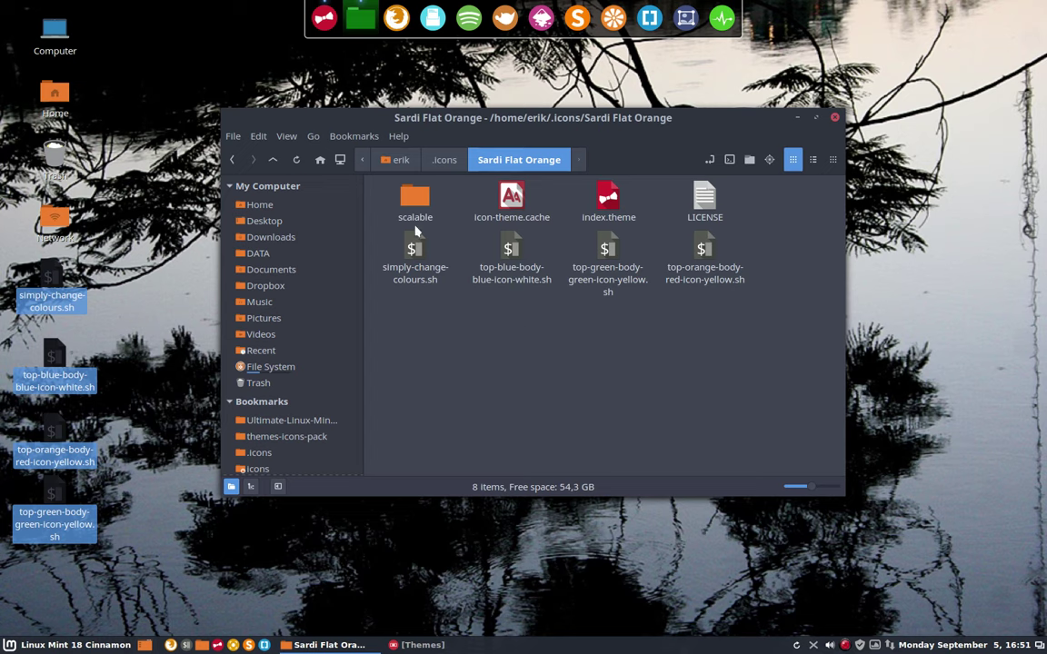
Go into scalable/places and open folder-favorites.svg in Inkscape.
double_click(418, 196)
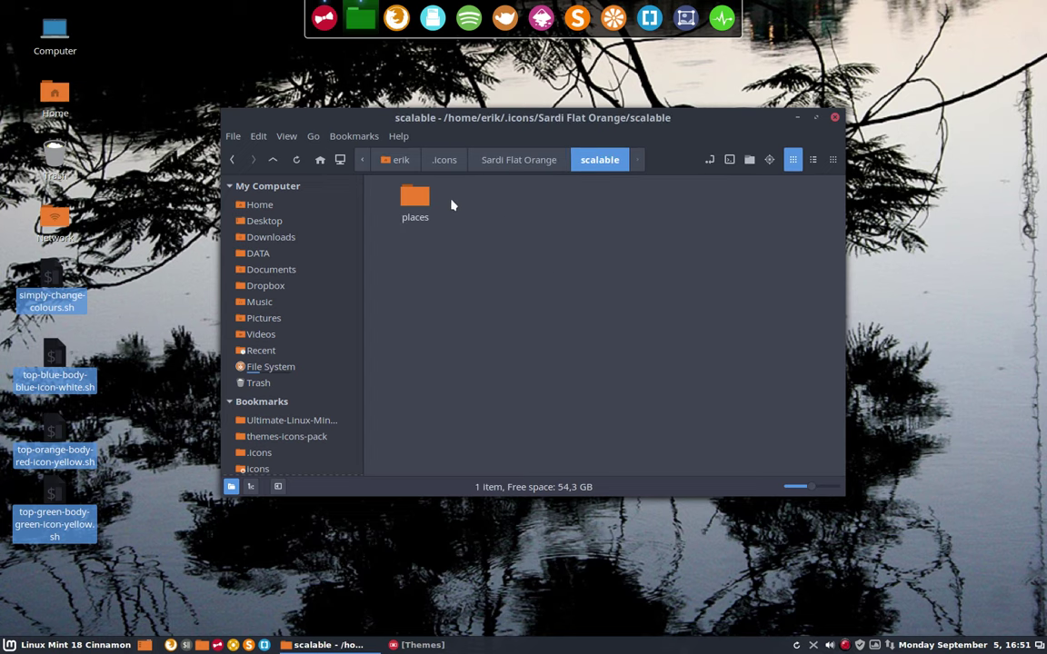
double_click(416, 198)
scroll(549, 357, down, 15)
scroll(547, 359, up, 10)
scroll(547, 358, down, 3)
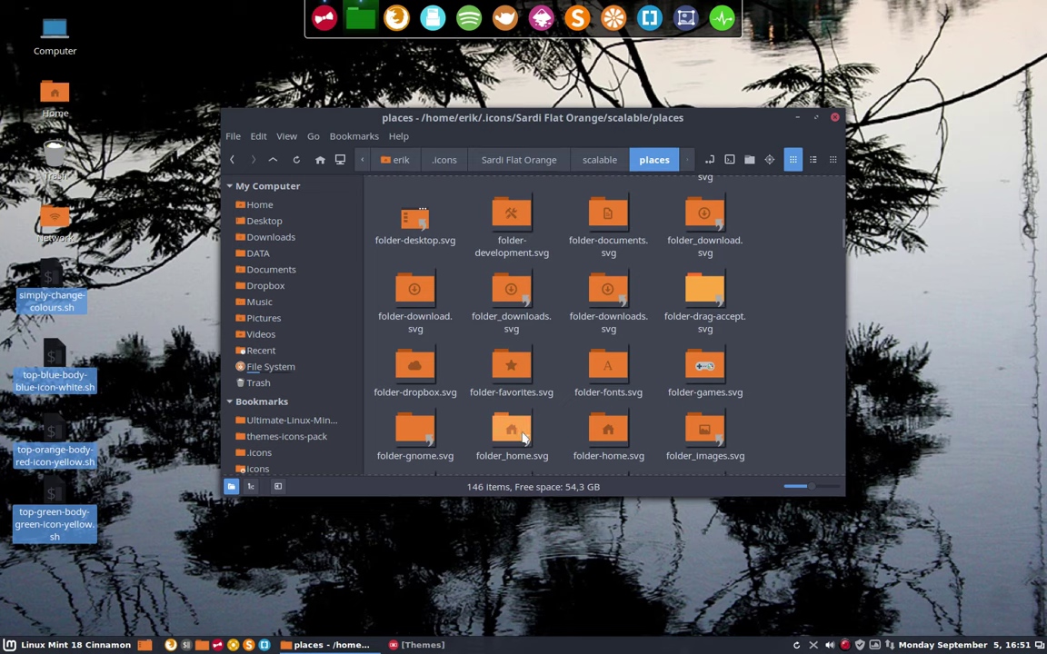
double_click(507, 368)
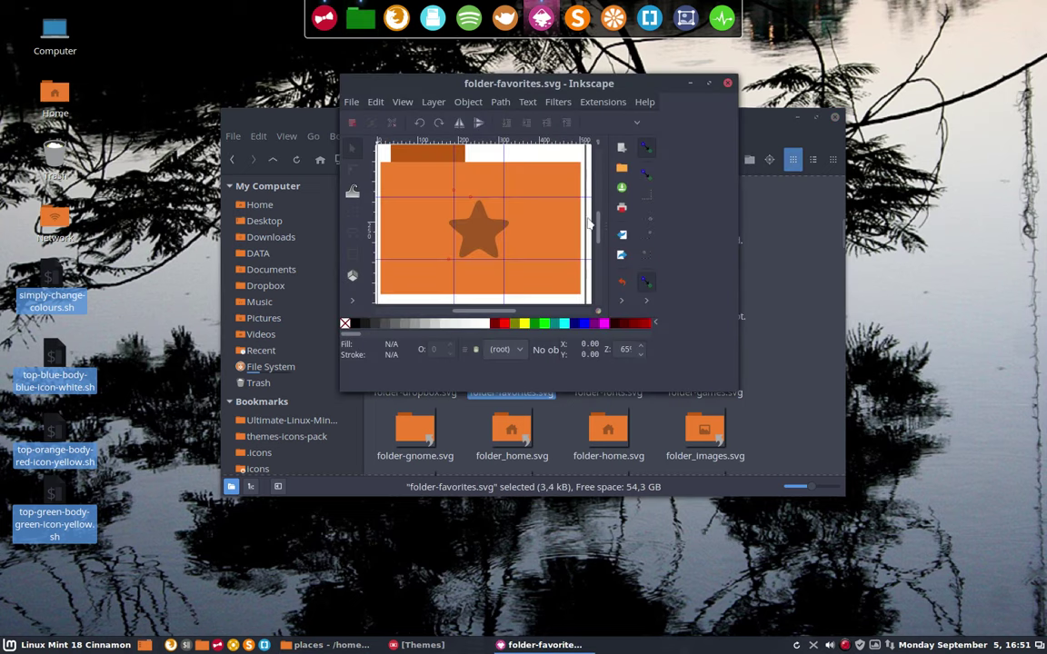
Maximize Inkscape and turn the folder tab dark blue using HSL hue 149.
double_click(616, 85)
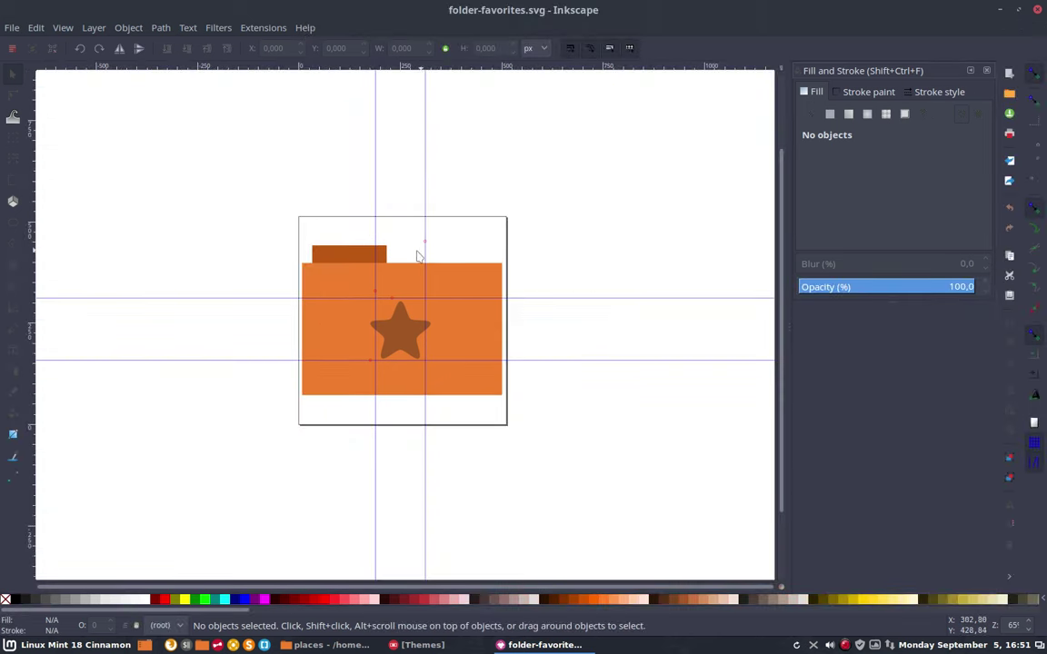
click(371, 257)
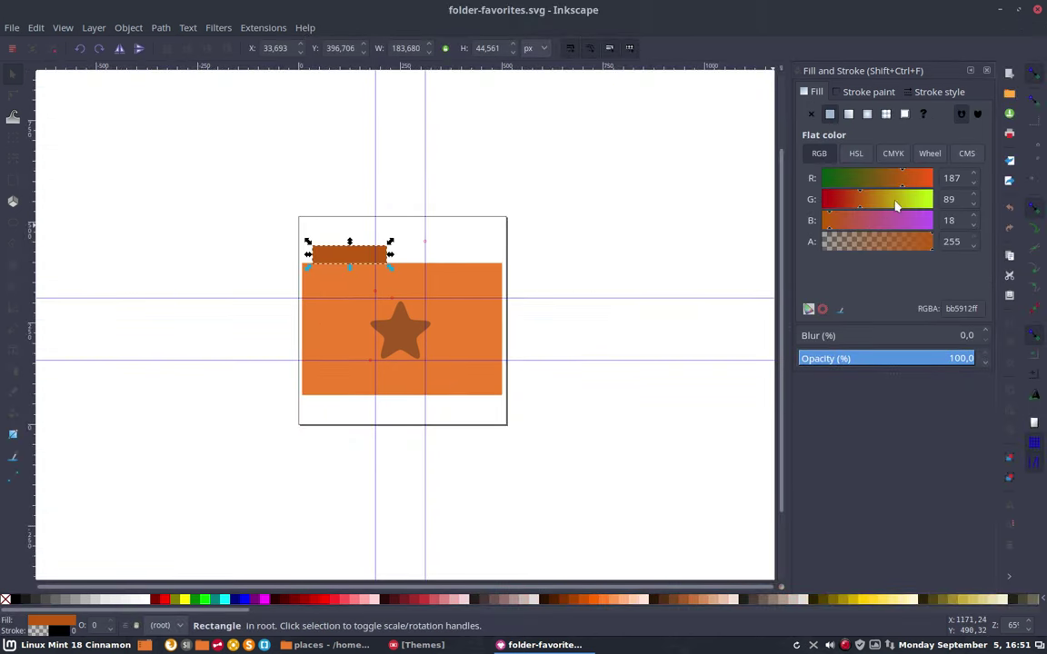
click(856, 153)
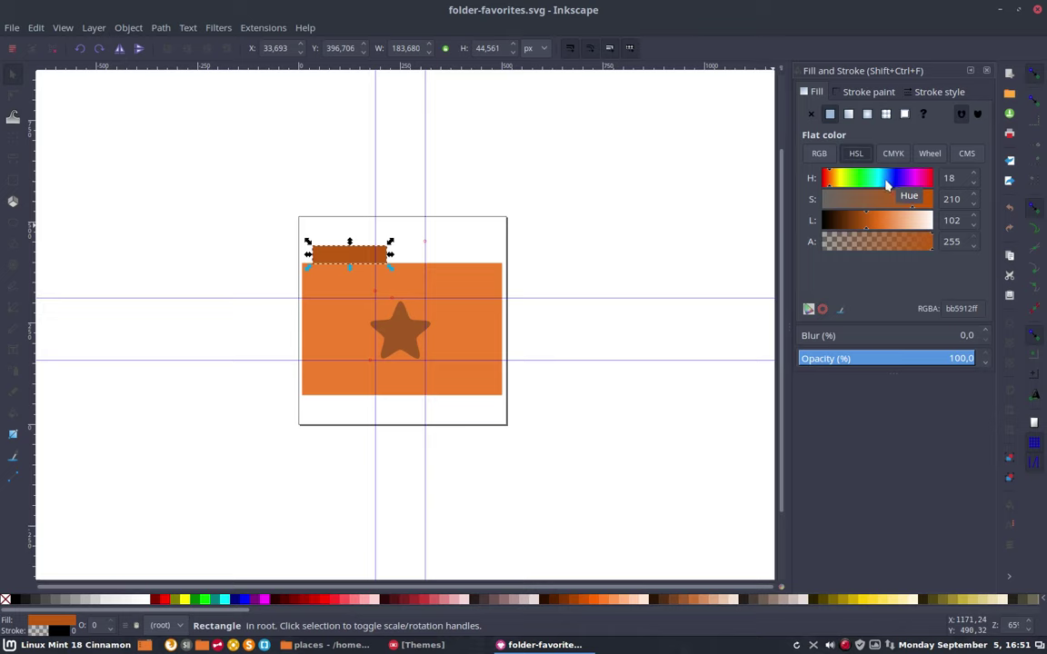
click(890, 181)
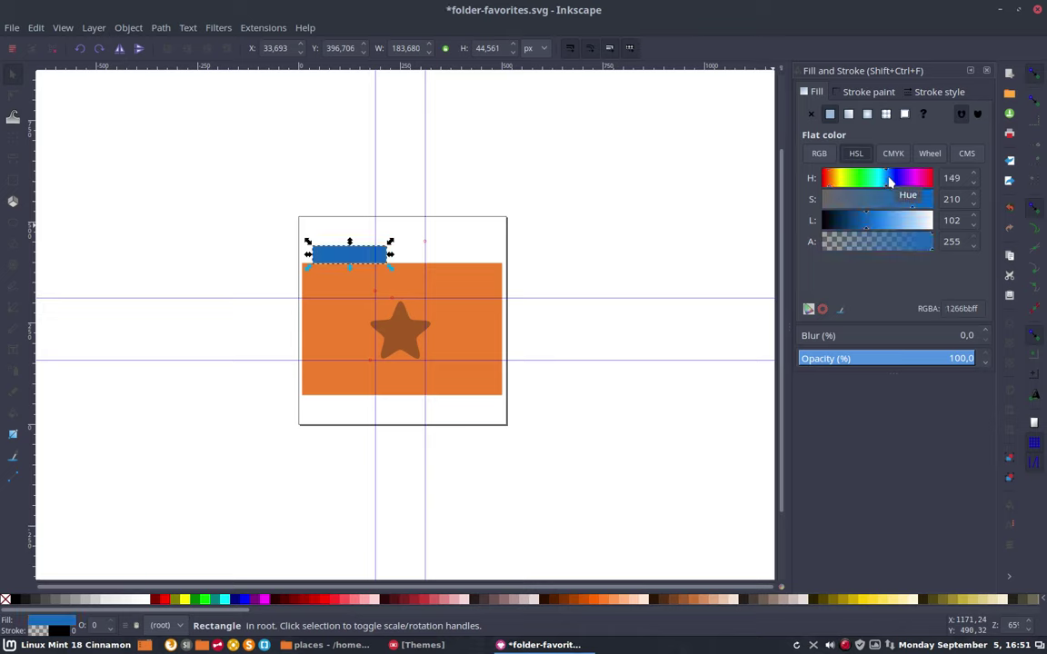
Turn the folder body light blue (2ca7efff) with hue 143.
click(457, 268)
click(890, 180)
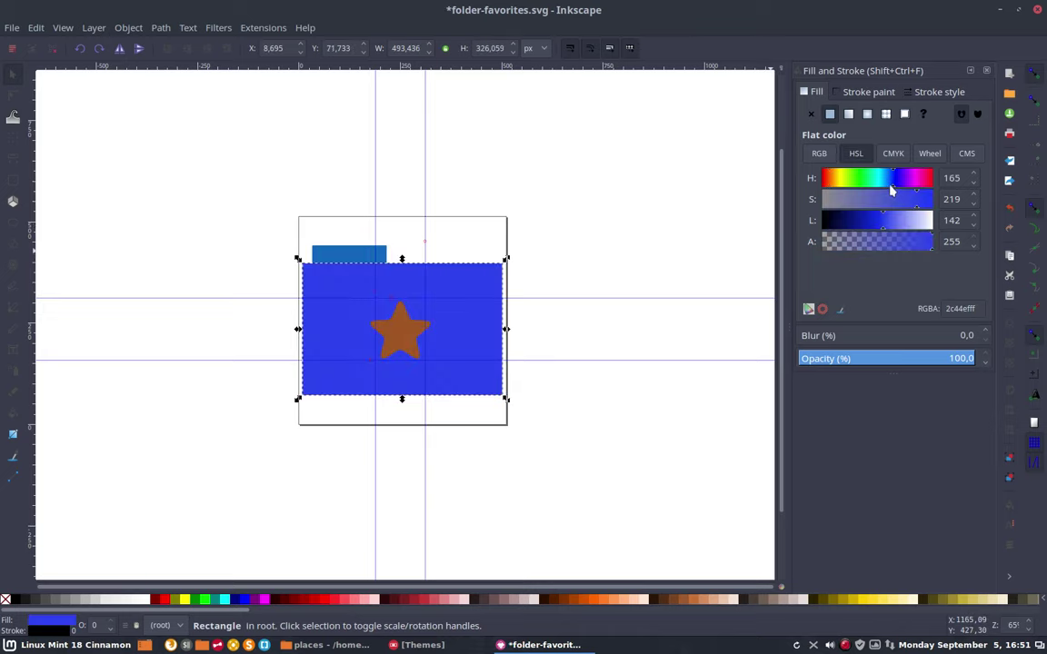
click(885, 181)
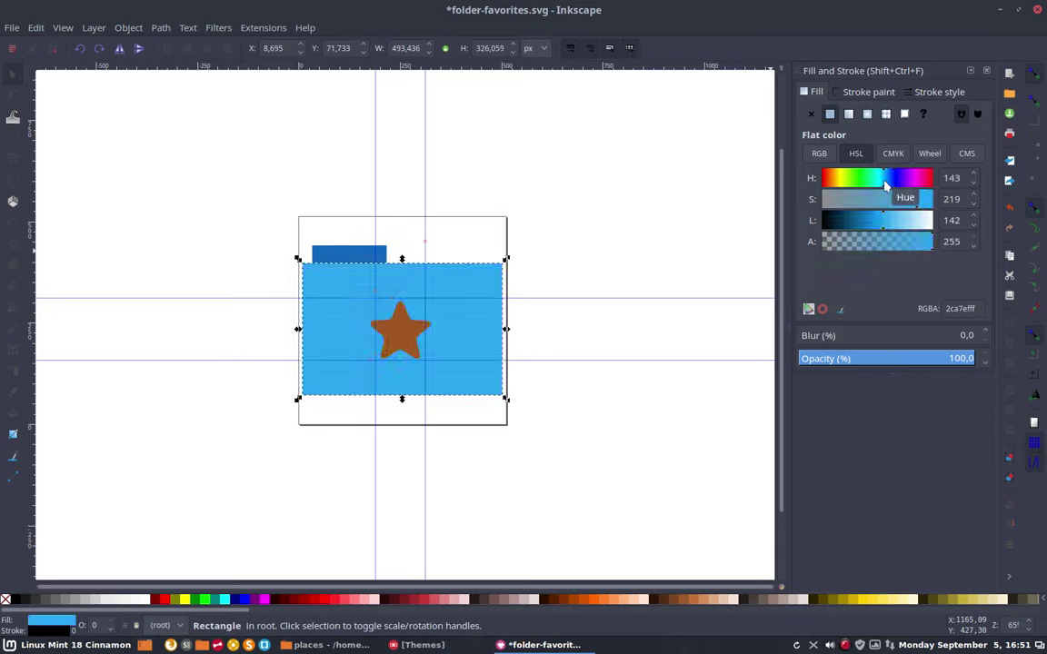
Select the star and raise its RGB values toward near-white.
click(404, 342)
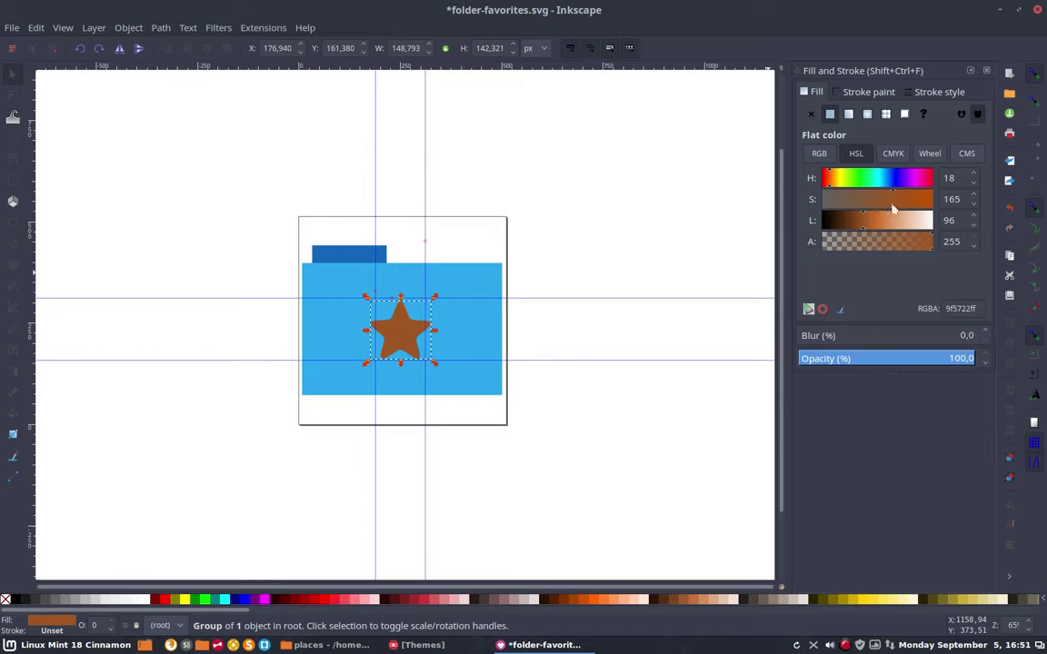
click(820, 154)
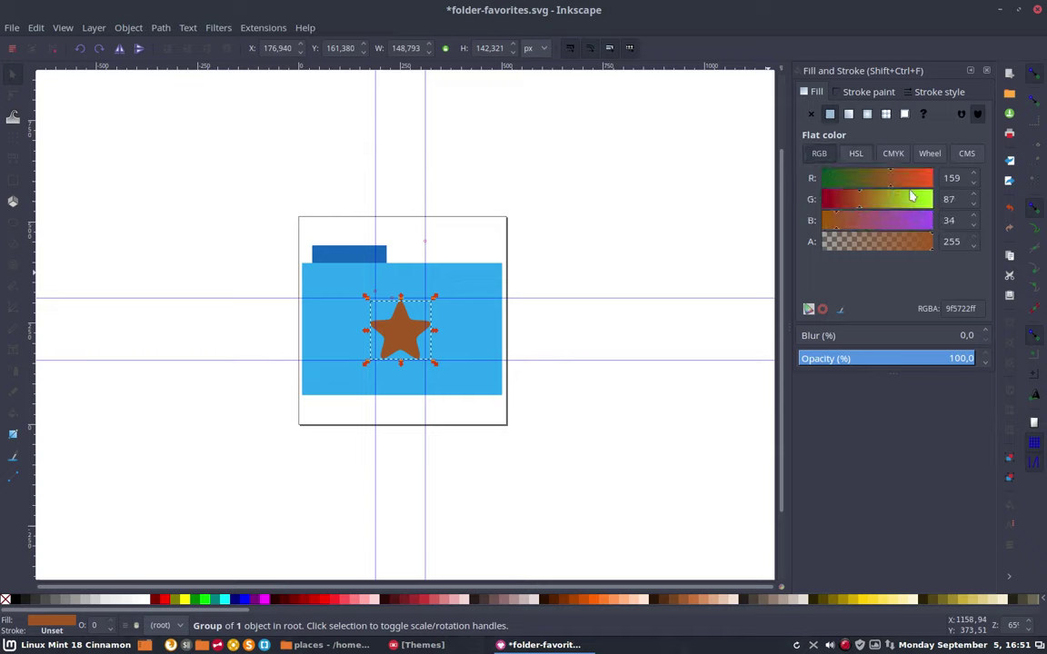
click(923, 178)
click(925, 199)
click(925, 220)
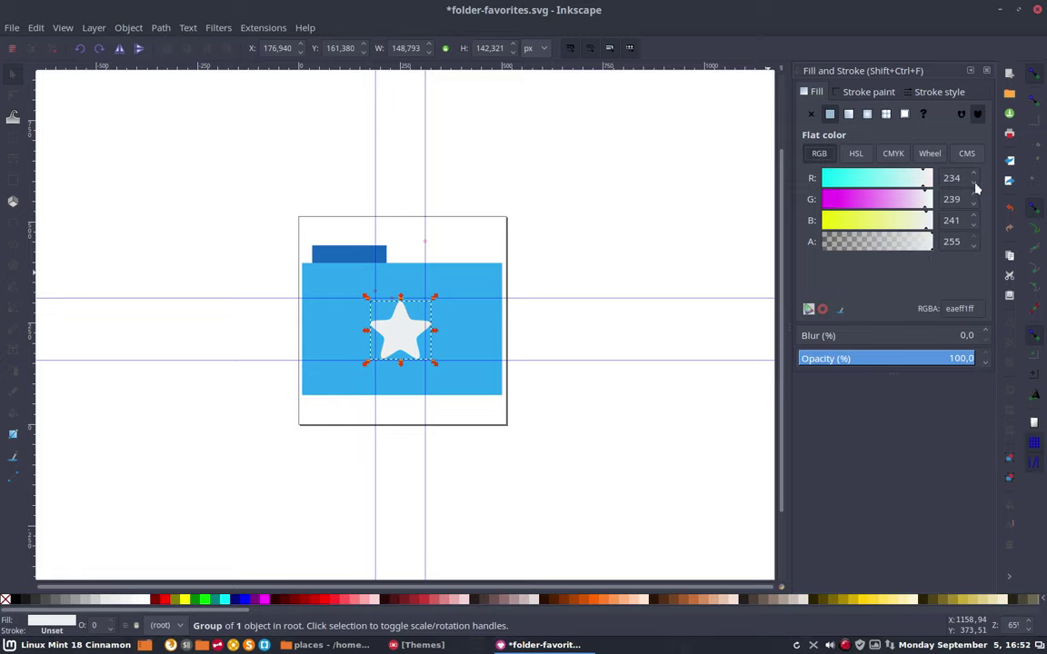
Fine-tune the star to RGB 238/239/239 (eeefef), then recheck the tab and star colours.
click(973, 174)
click(973, 175)
click(973, 175)
click(973, 175)
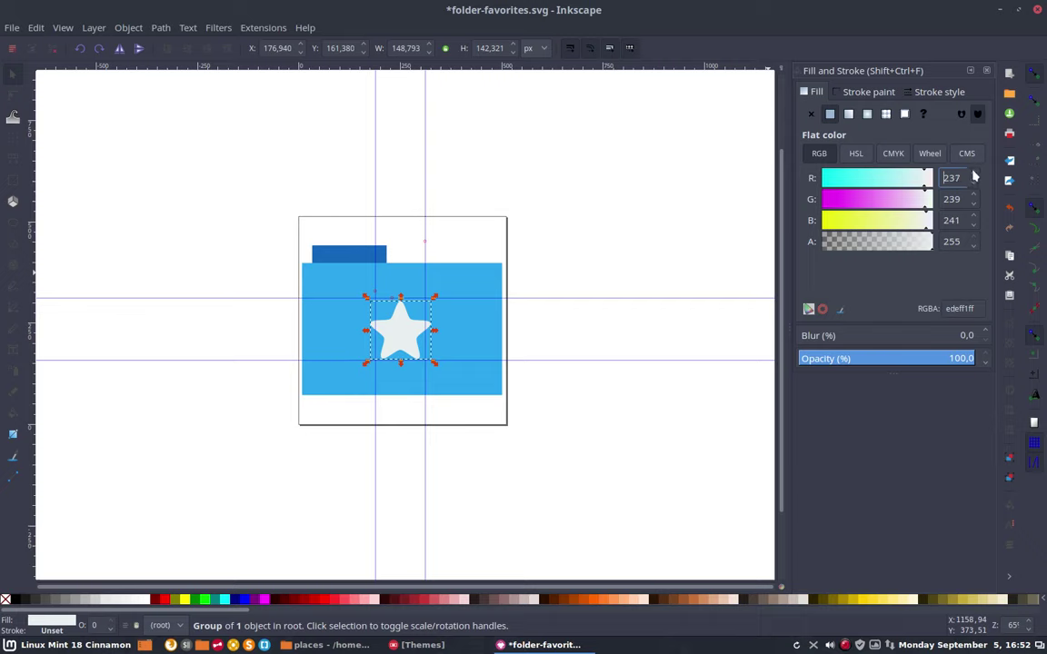
click(974, 225)
click(973, 225)
click(332, 254)
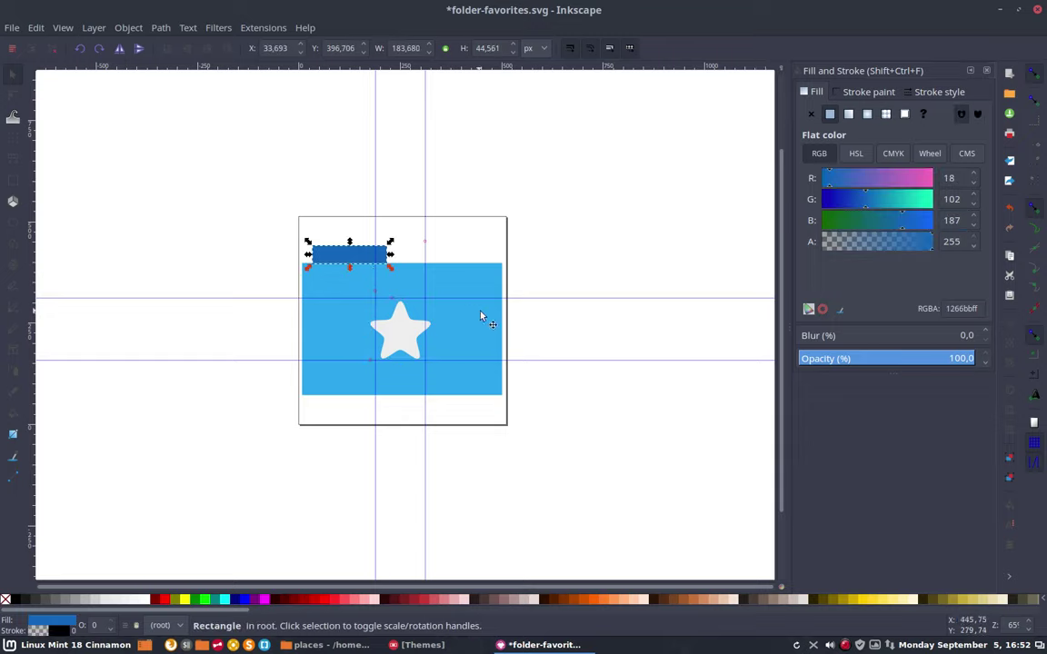
click(552, 329)
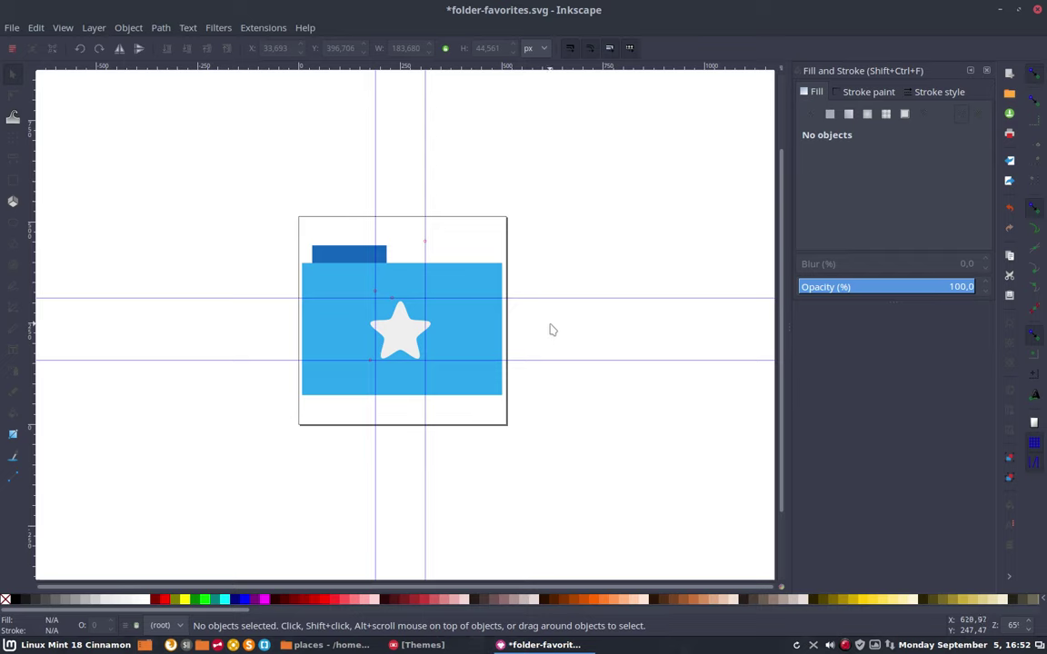
click(400, 338)
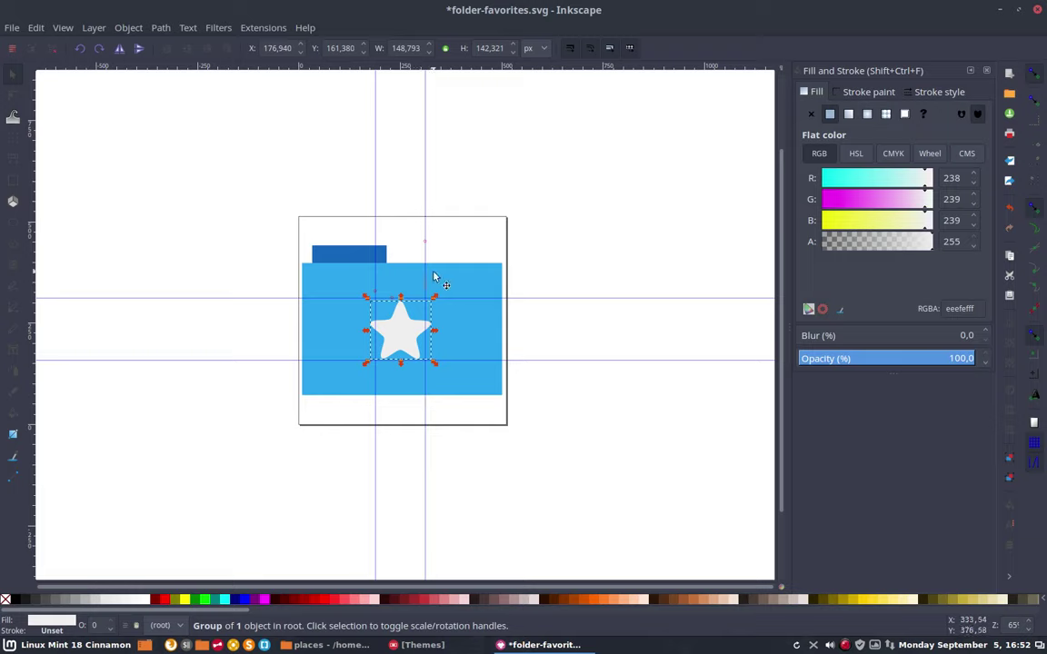
Set the document background colour to dark grey RGB 56, 62, 58 in Document Properties.
click(15, 28)
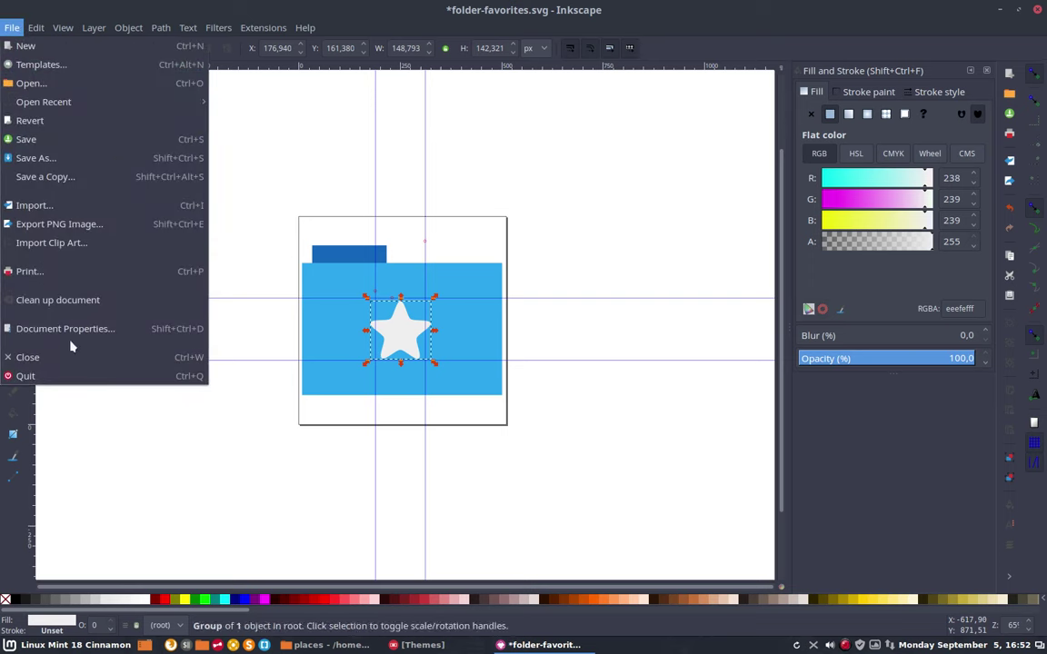
click(66, 311)
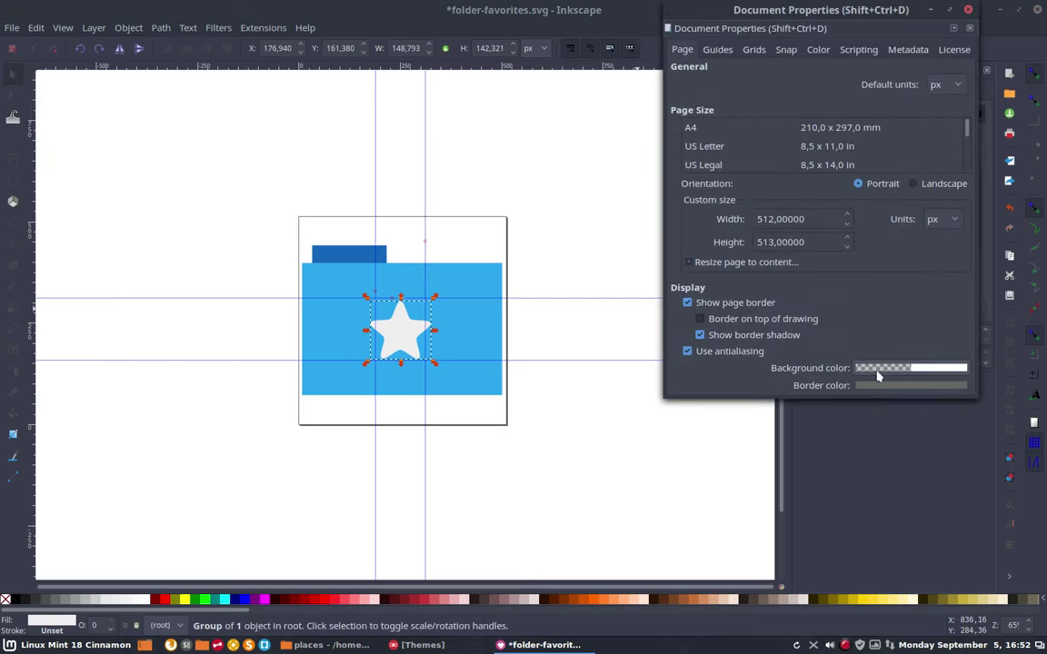
click(908, 367)
click(487, 290)
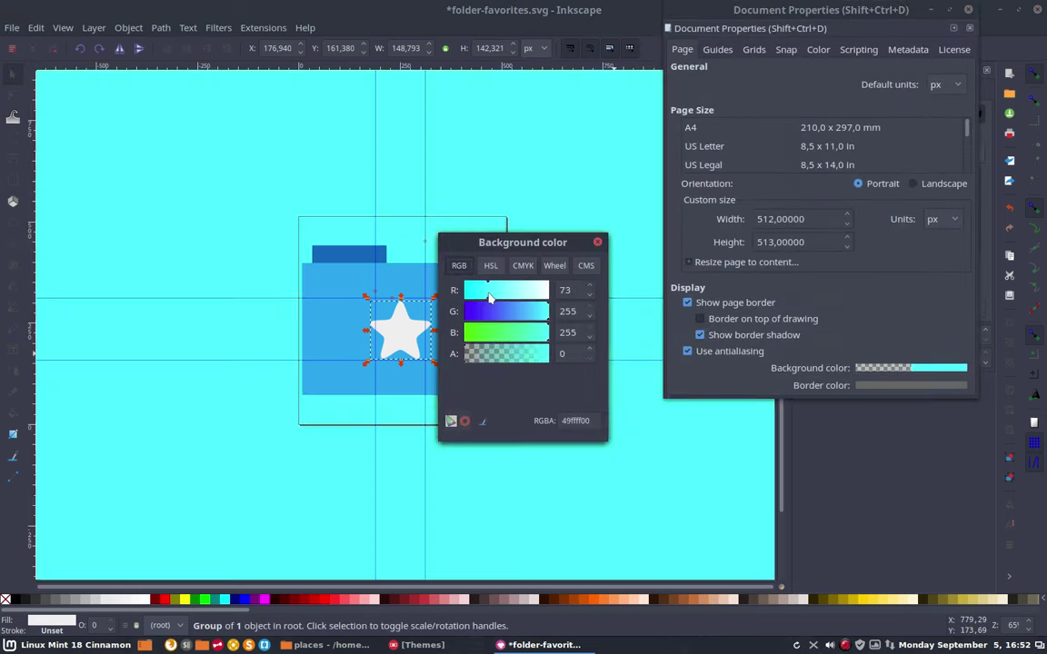
click(485, 311)
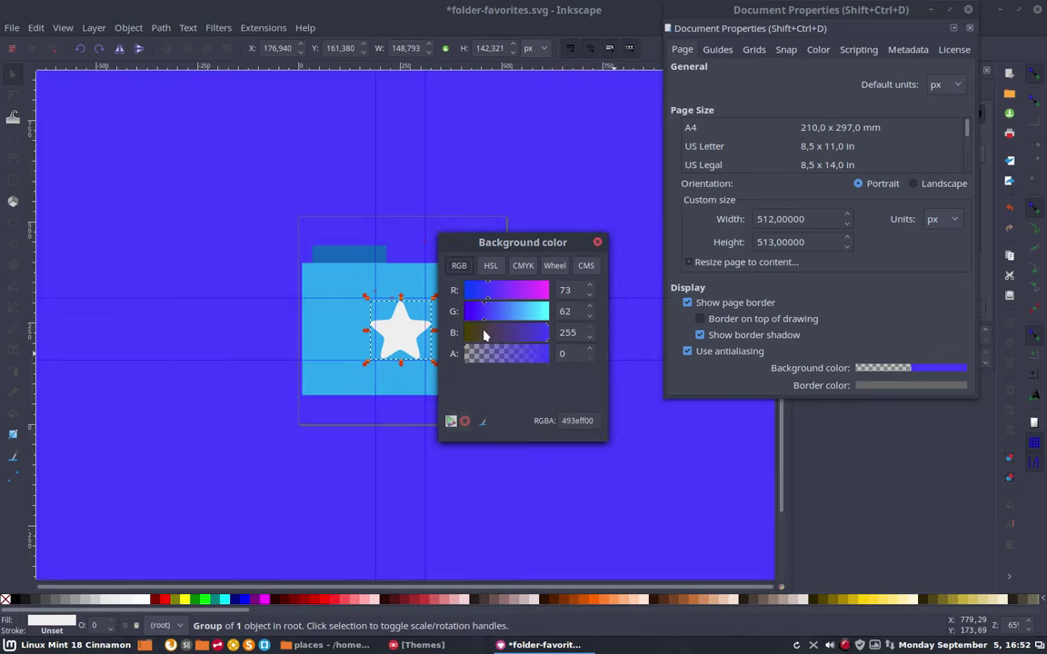
click(484, 334)
click(483, 290)
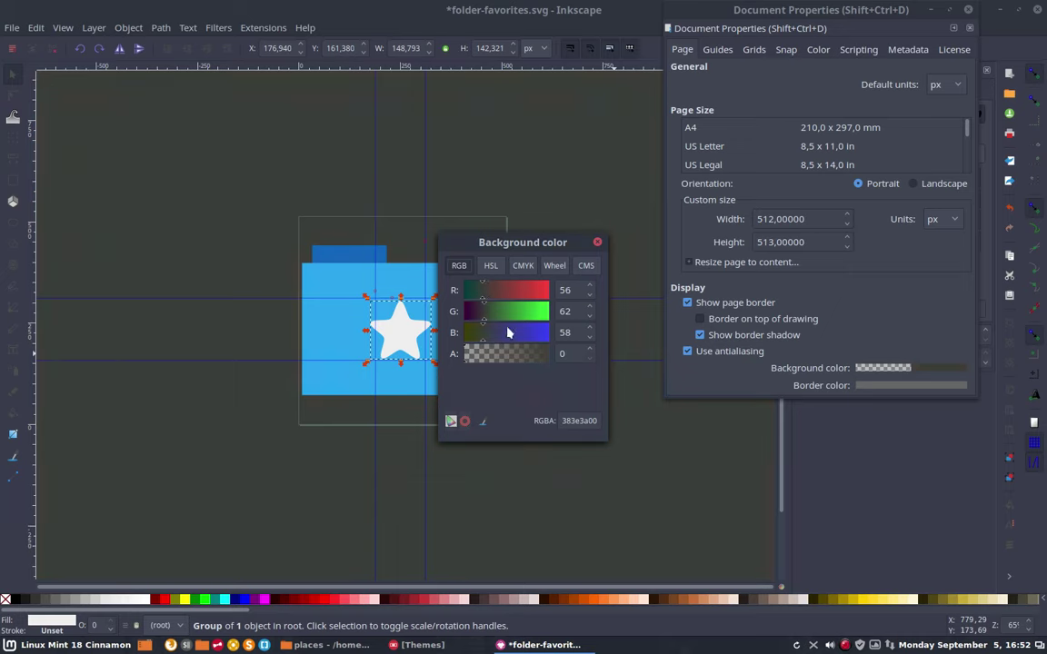
click(596, 243)
click(593, 357)
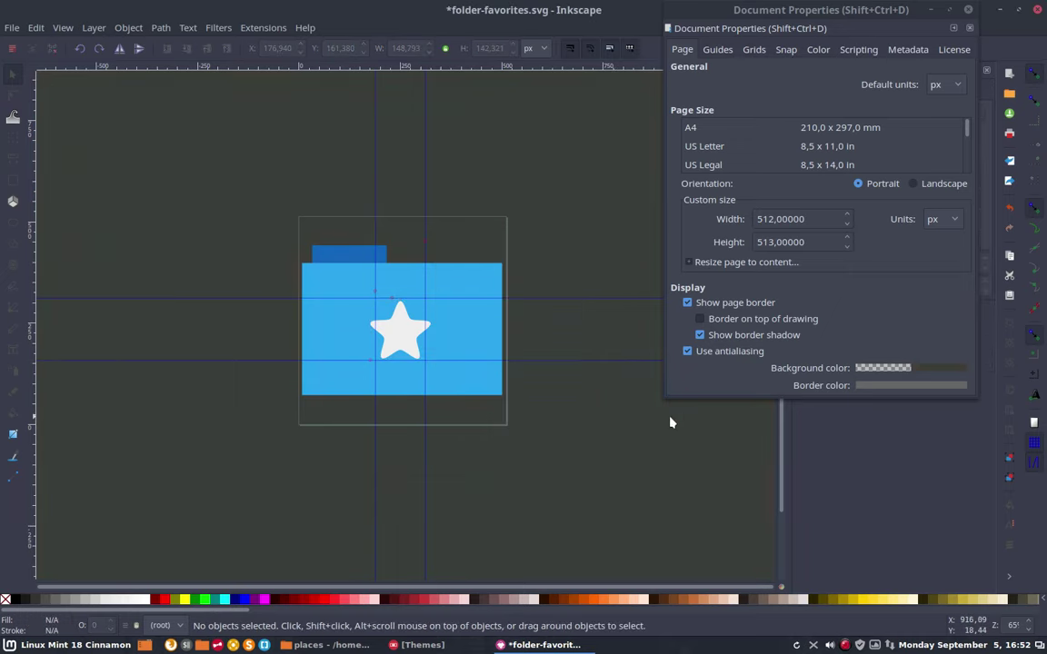
click(969, 11)
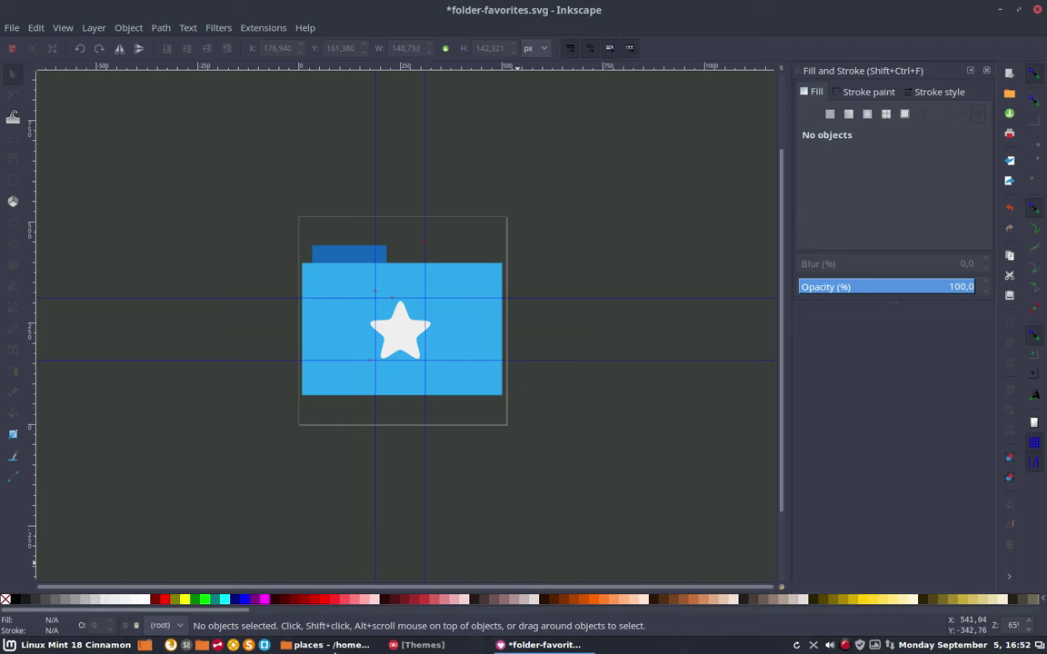
Return to the Sardi Flat Orange folder in Nemo and look over its .sh scripts.
click(329, 645)
click(508, 161)
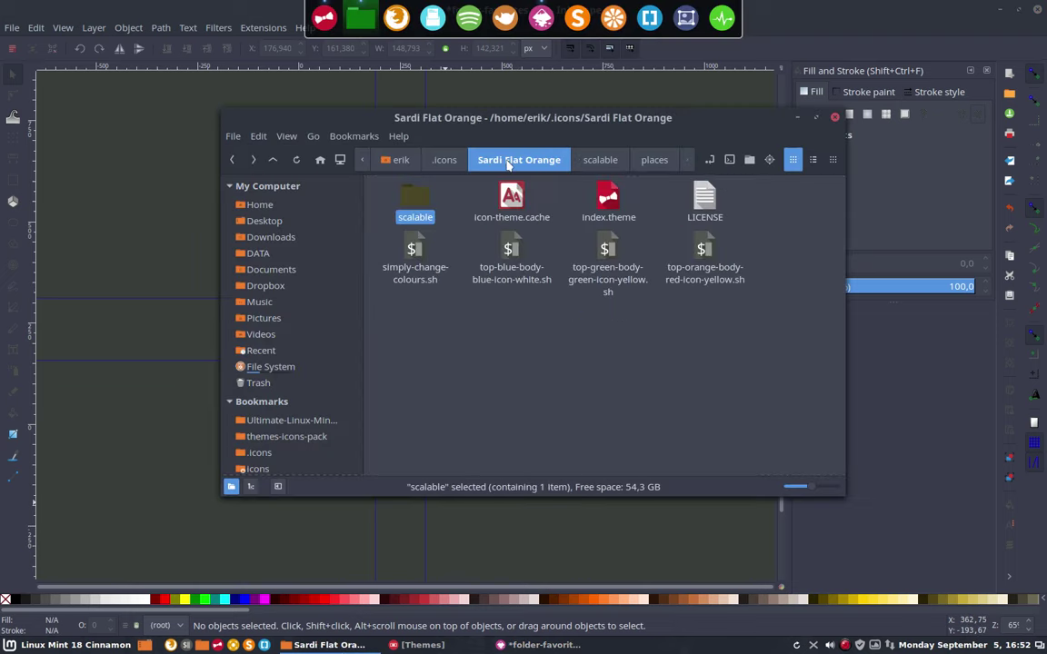
click(510, 249)
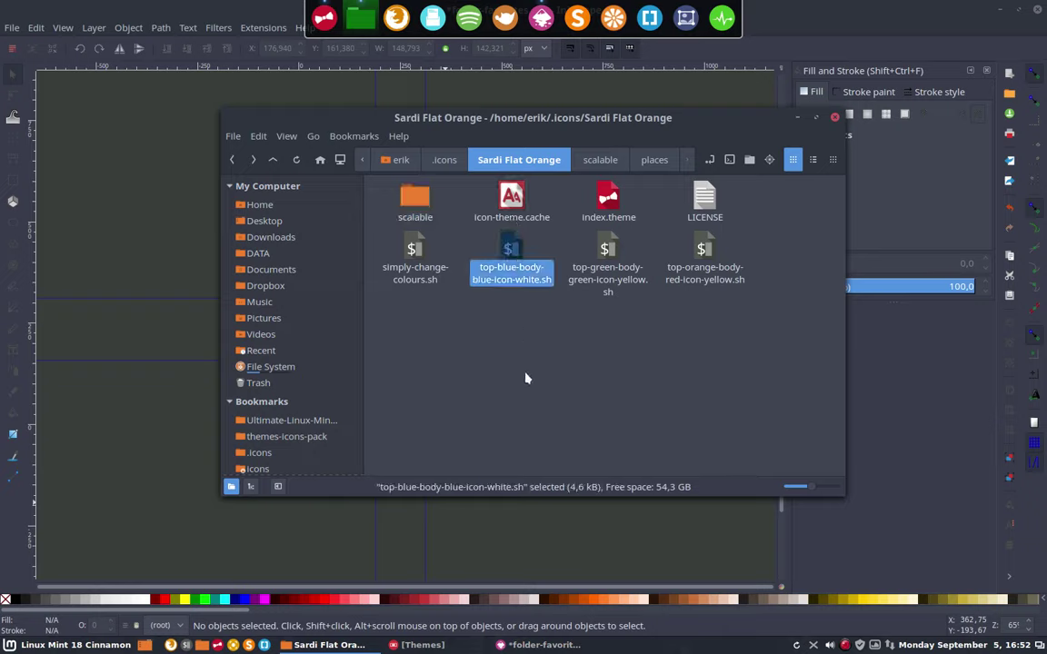
drag(385, 234, 781, 343)
click(709, 361)
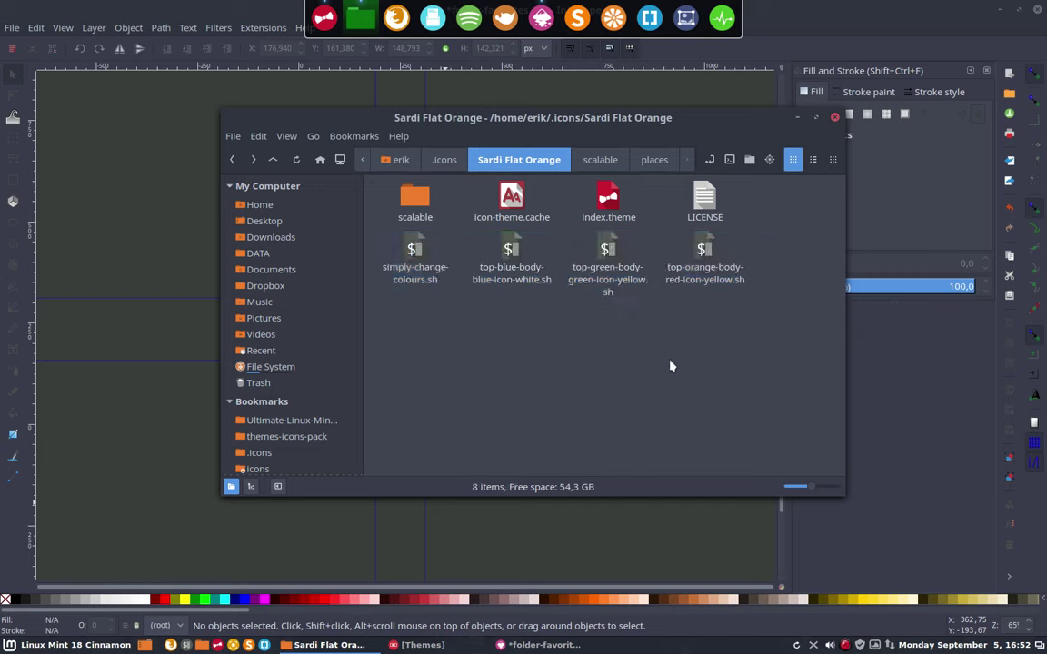
drag(495, 322, 811, 262)
click(614, 439)
Open simply-change-colours.sh to bring up the run-or-display prompt.
click(415, 250)
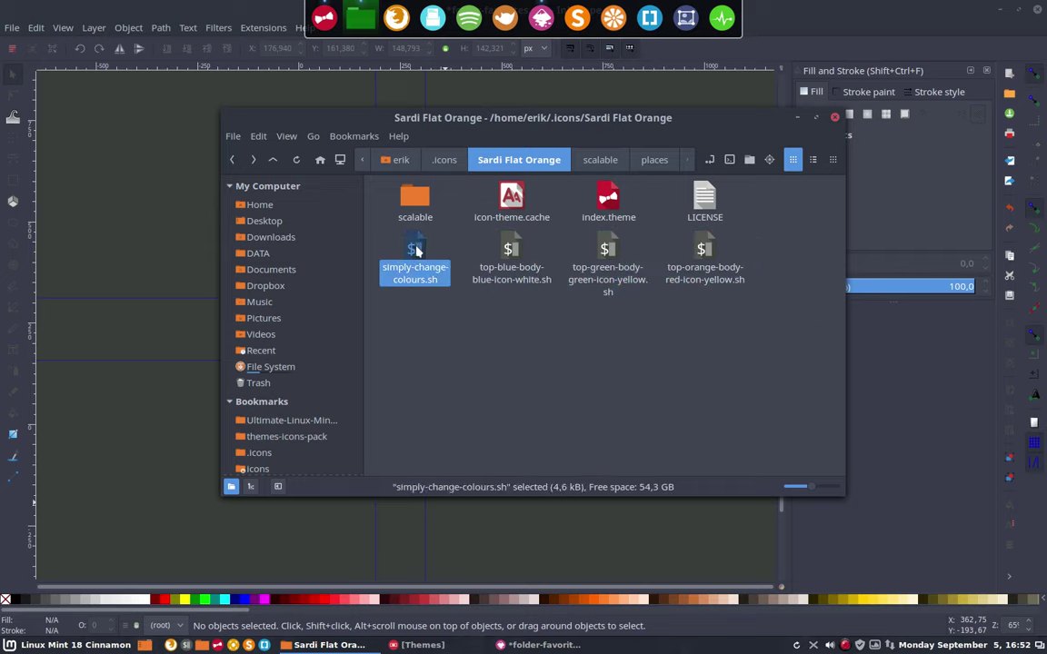
click(510, 254)
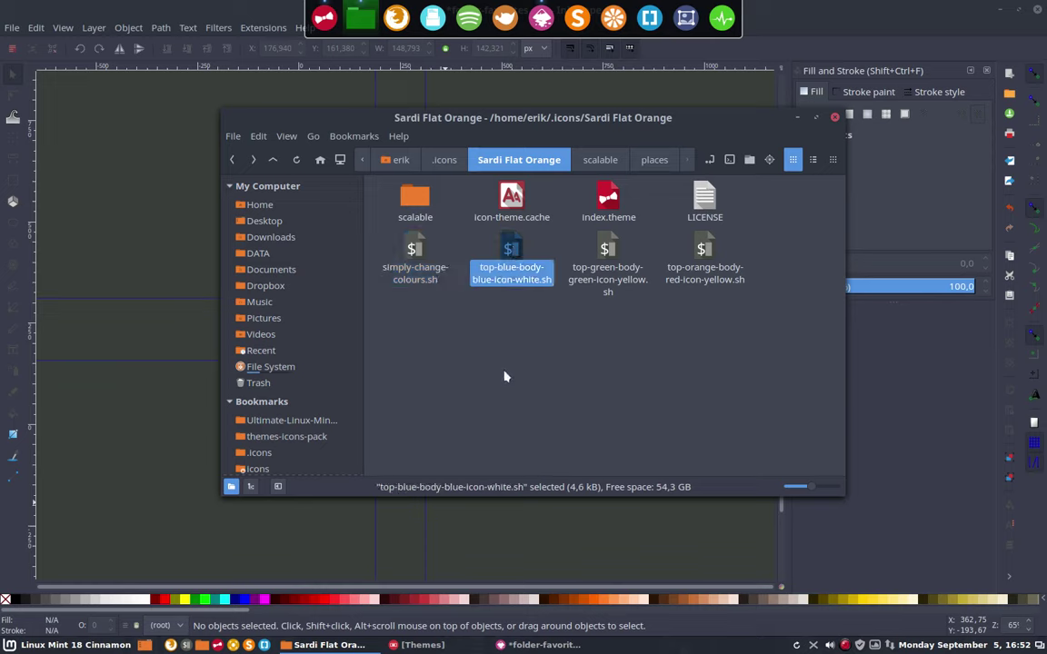
click(416, 247)
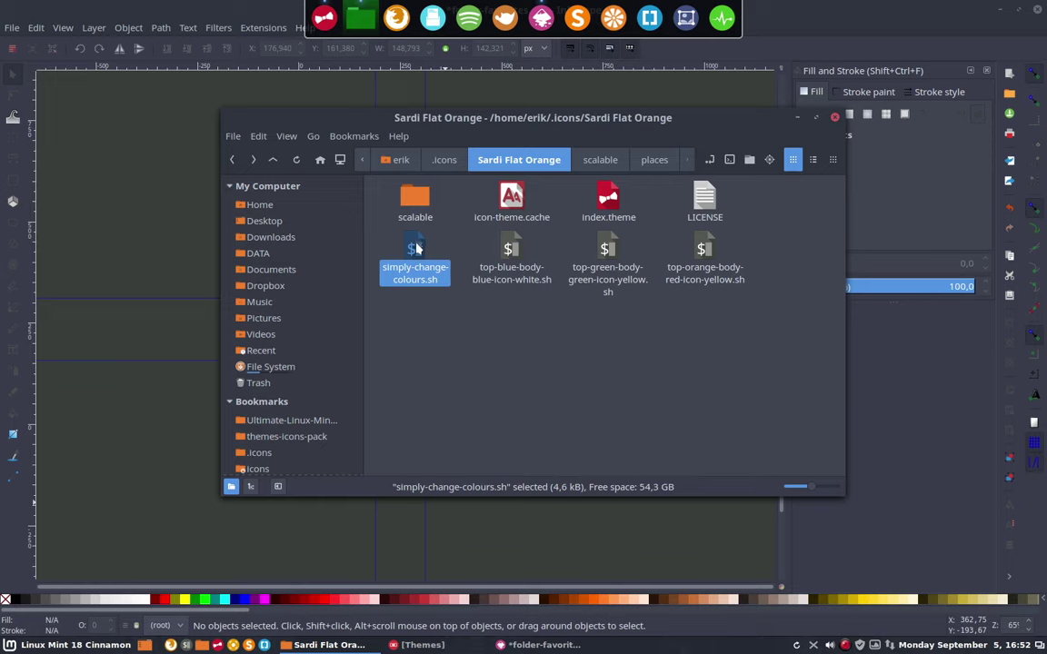
double_click(417, 247)
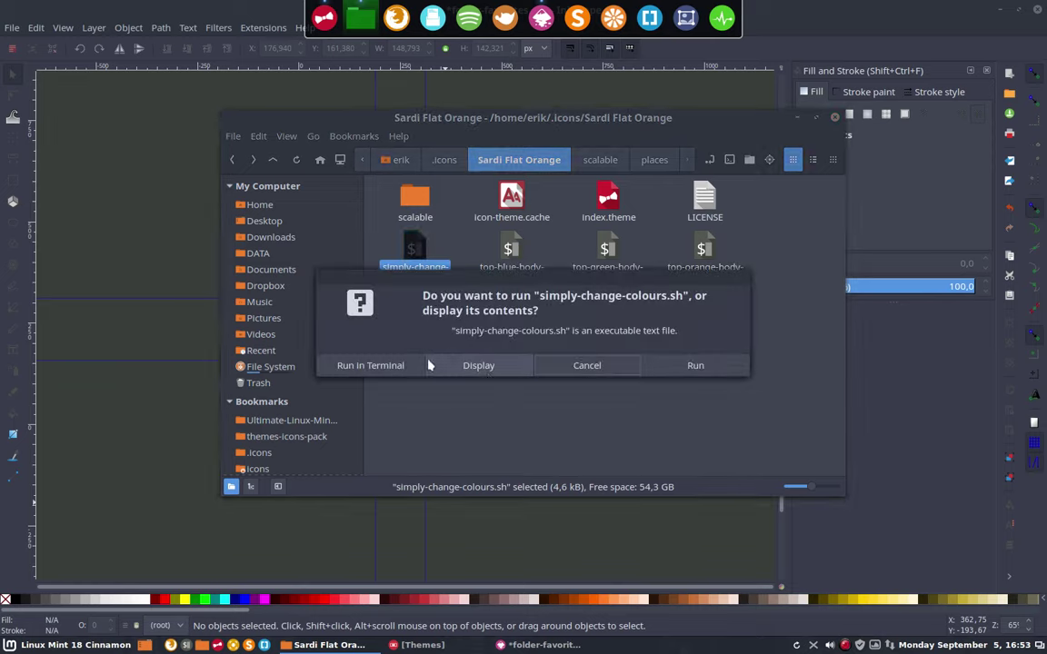
Display the script in Sublime Text at line 71, then select the tab colour 1266bbff in Inkscape.
click(473, 365)
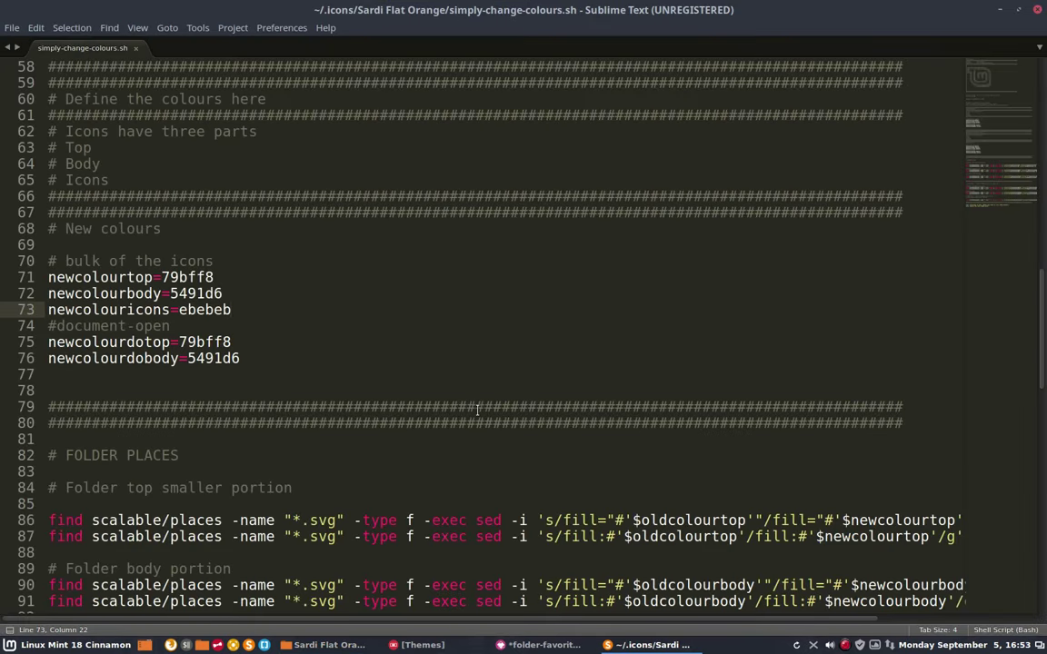
click(188, 277)
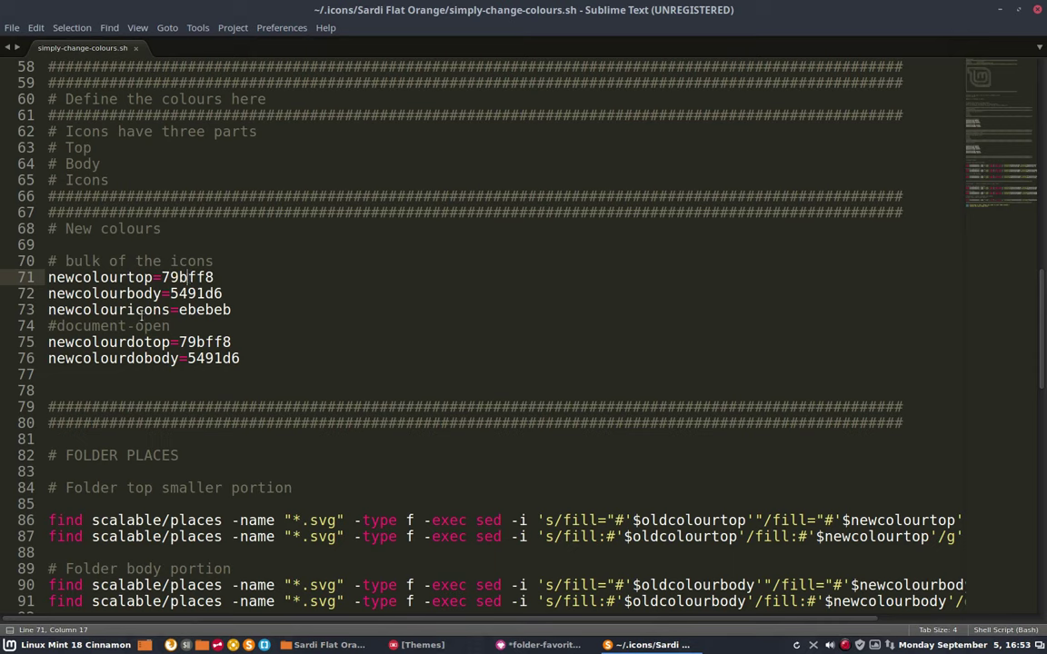
click(541, 645)
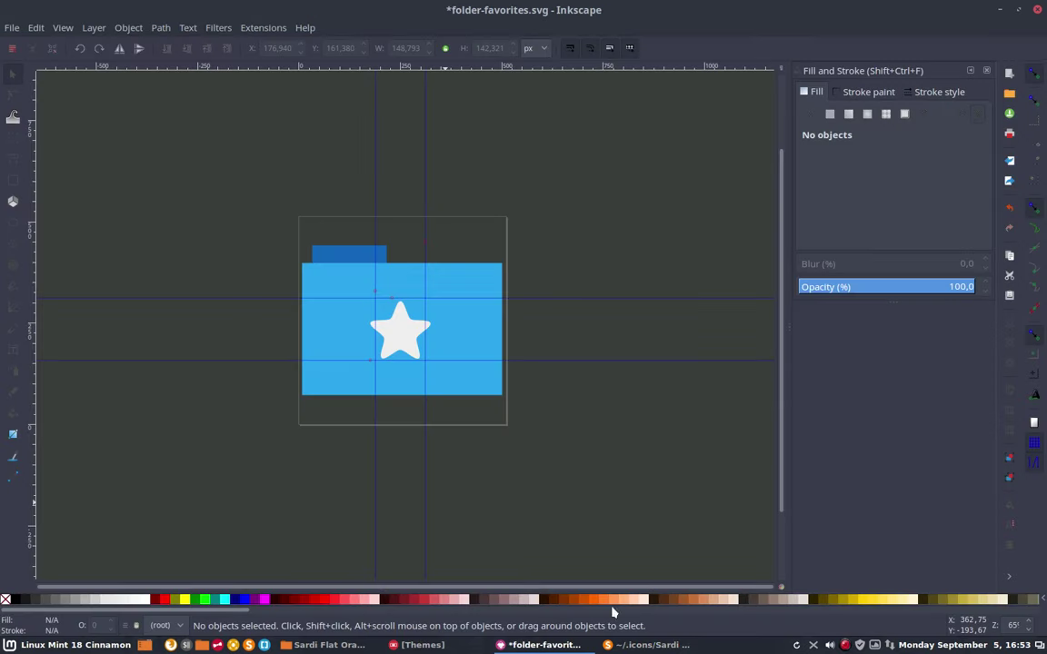
click(336, 245)
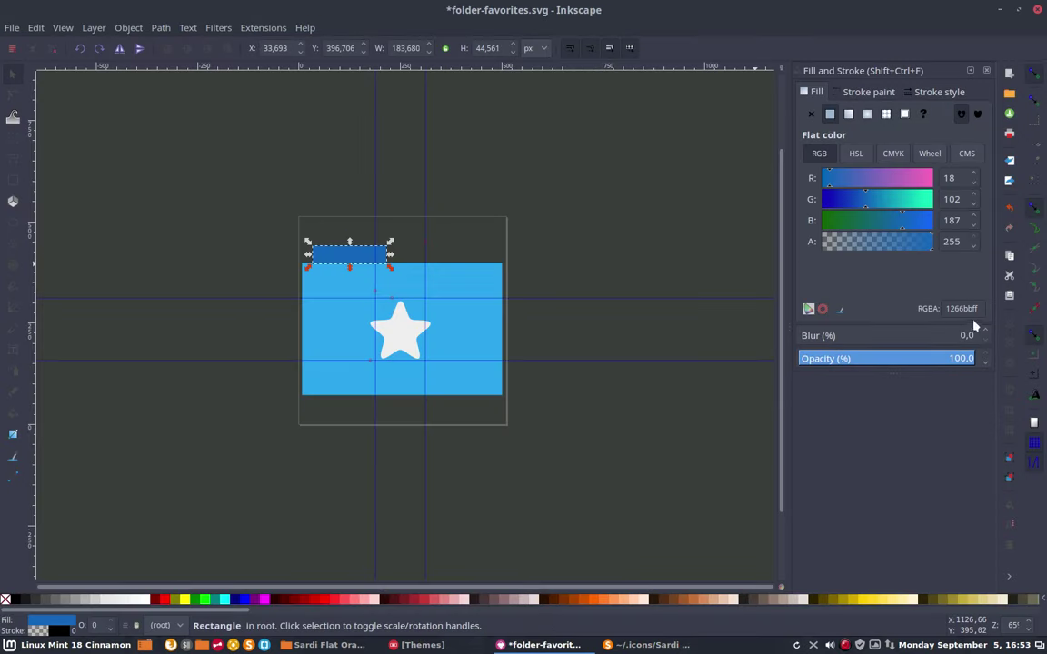
click(956, 308)
key(ctrl+c)
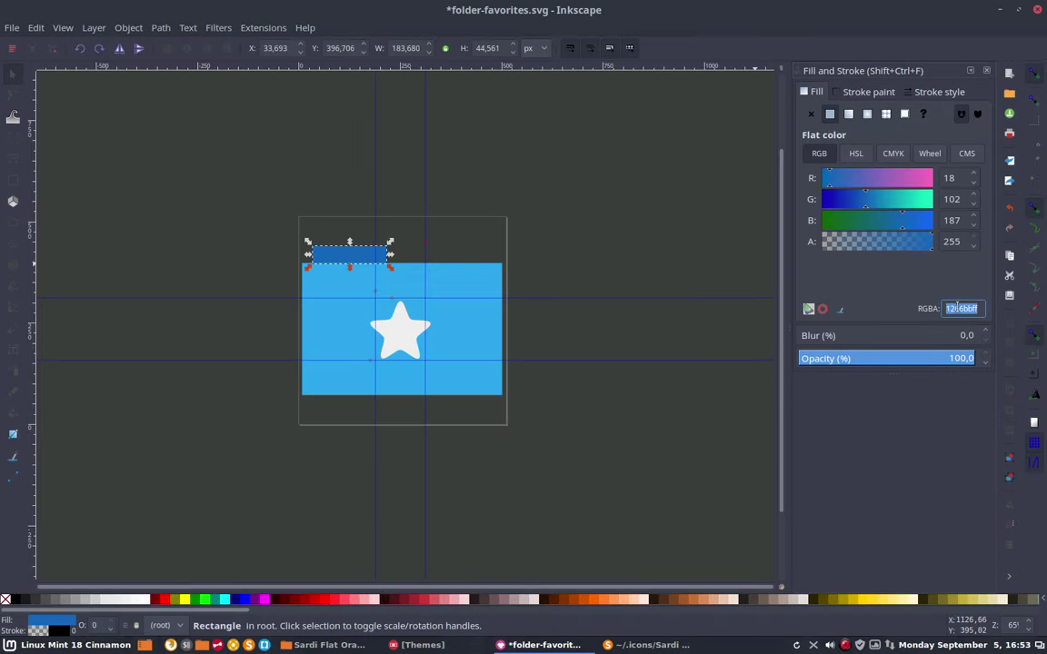
Replace 79bff8 with 1266bb for newcolourtop and newcolourdotop on lines 71 and 75.
click(648, 645)
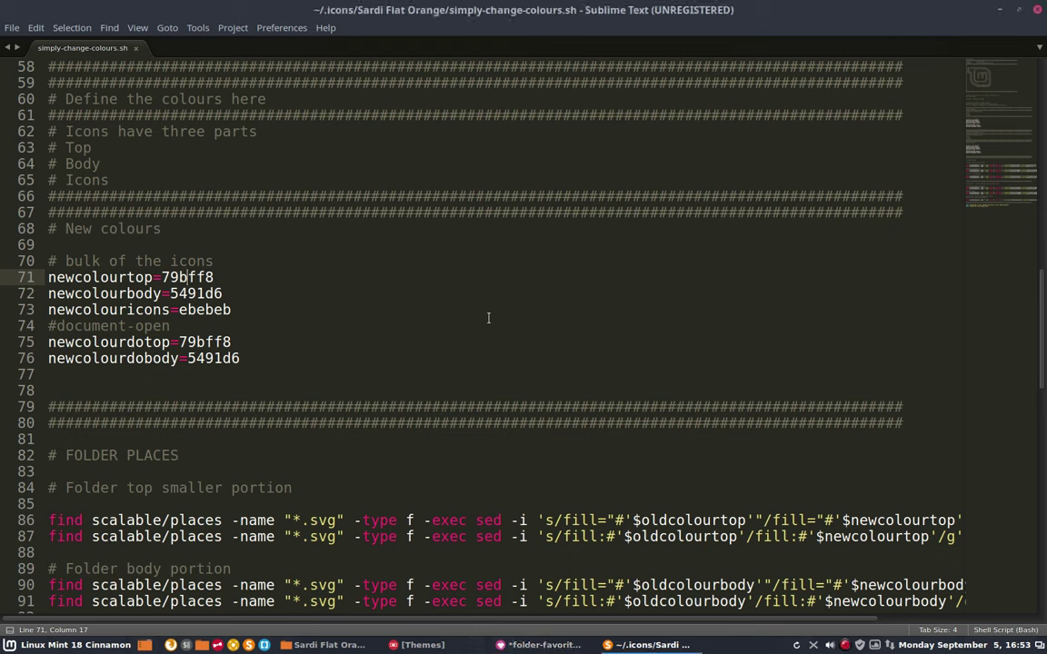
double_click(185, 278)
key(ctrl+v)
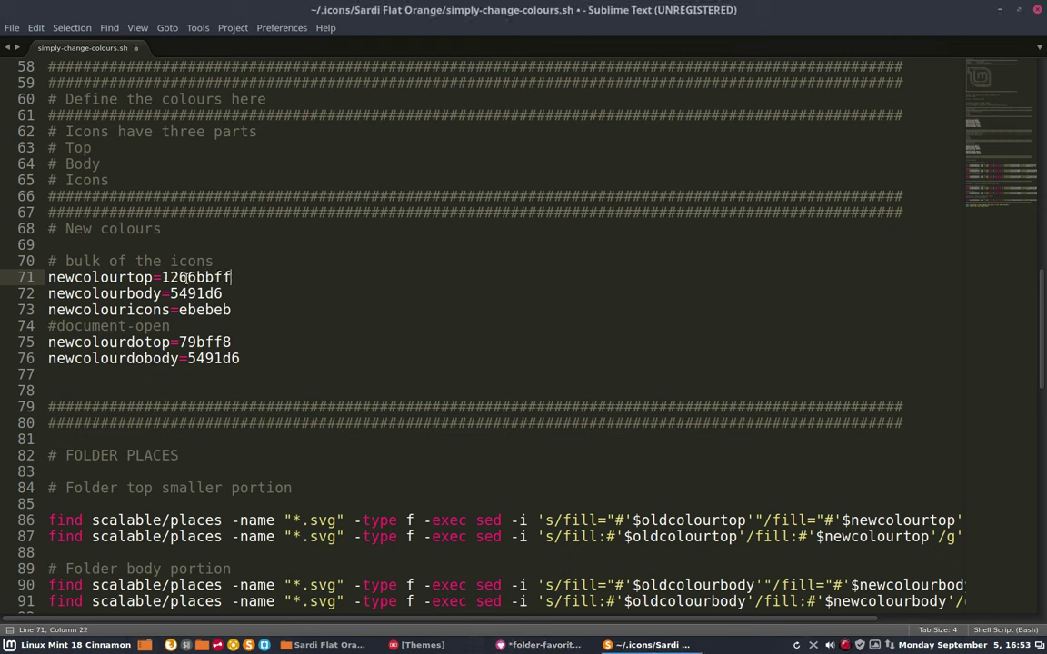
key(BackSpace)
key(BackSpace)
double_click(208, 343)
key(ctrl+v)
key(BackSpace)
key(BackSpace)
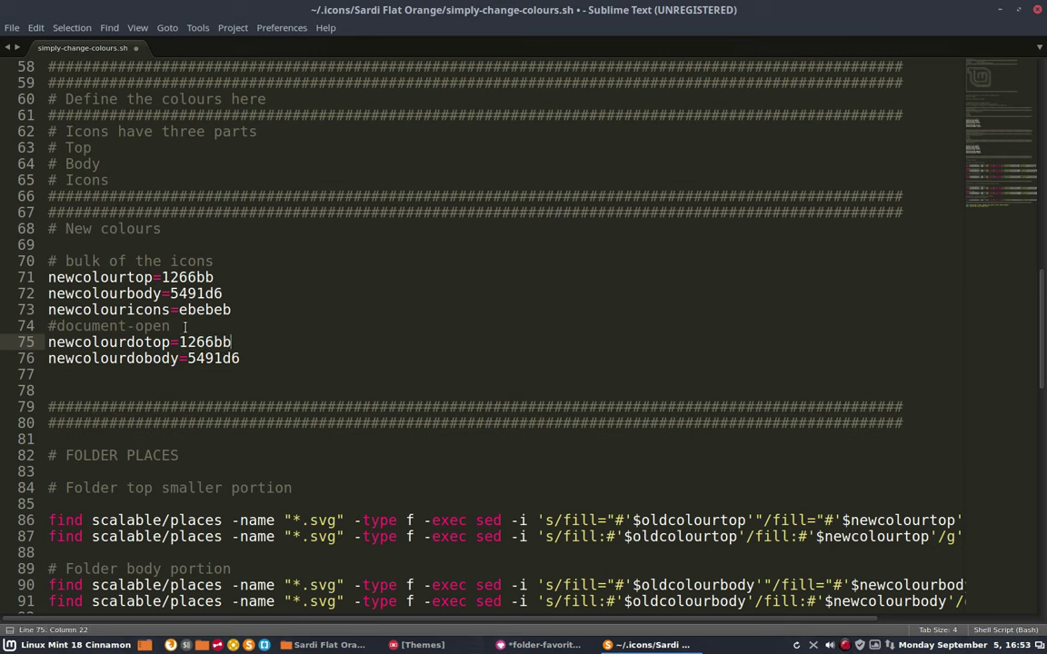
drag(171, 326, 47, 325)
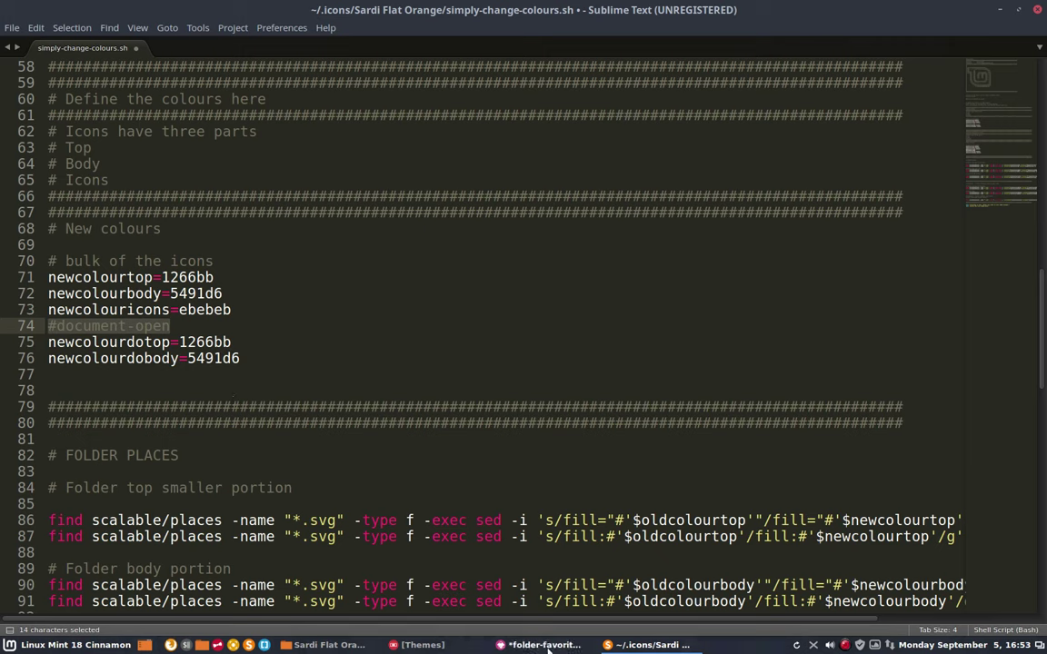
Copy the folder body colour 2ca7efff from Inkscape.
mouse_move(548, 649)
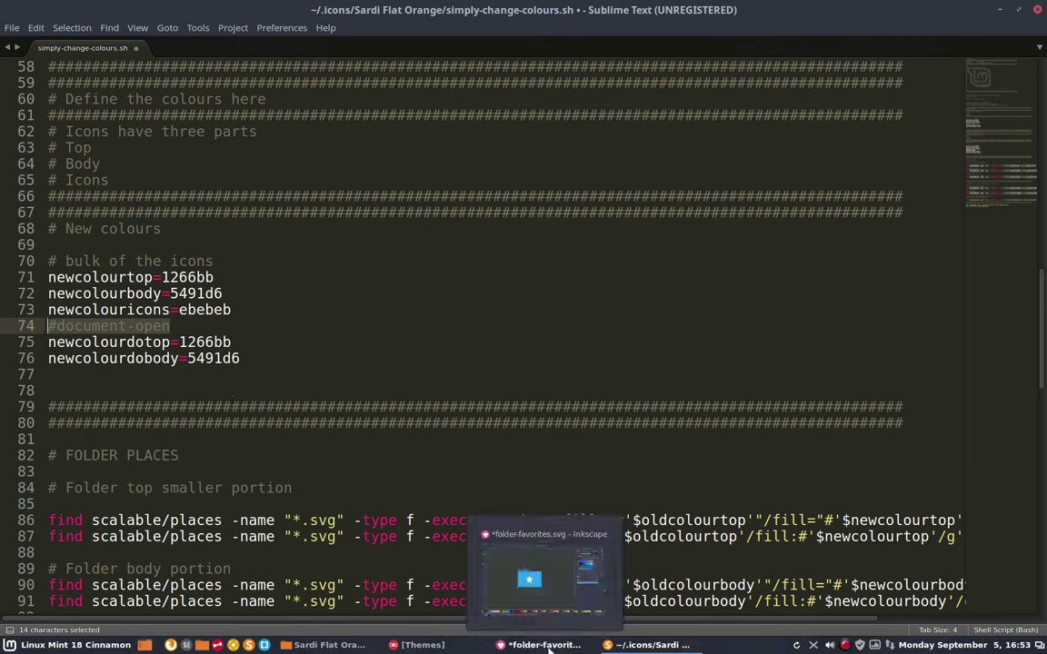
click(548, 645)
click(457, 289)
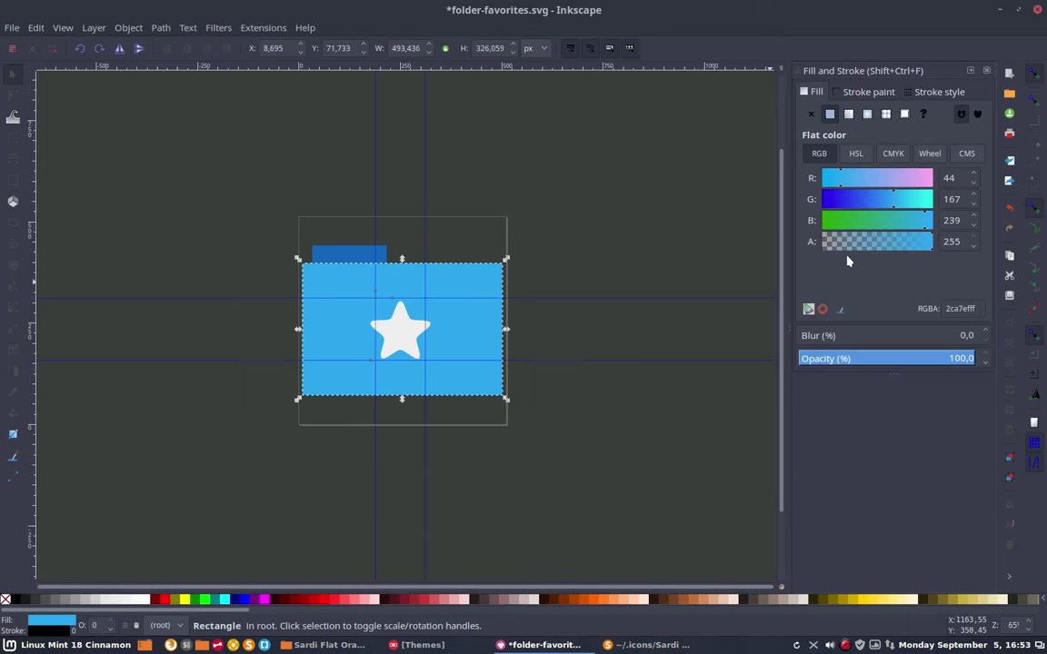
double_click(959, 308)
key(ctrl+c)
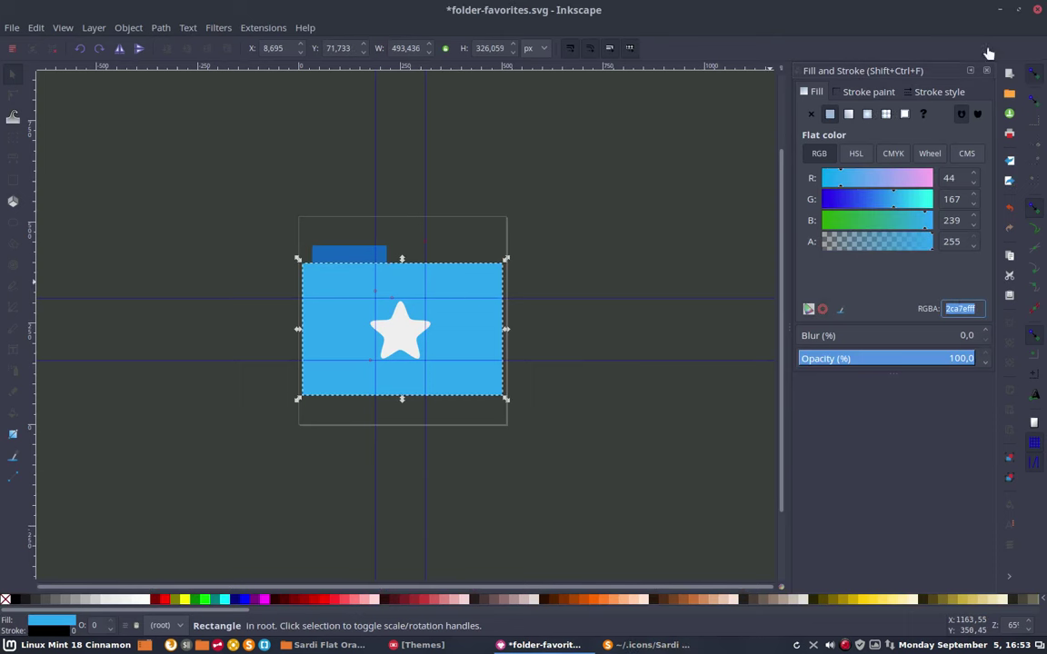
key(alt+Tab)
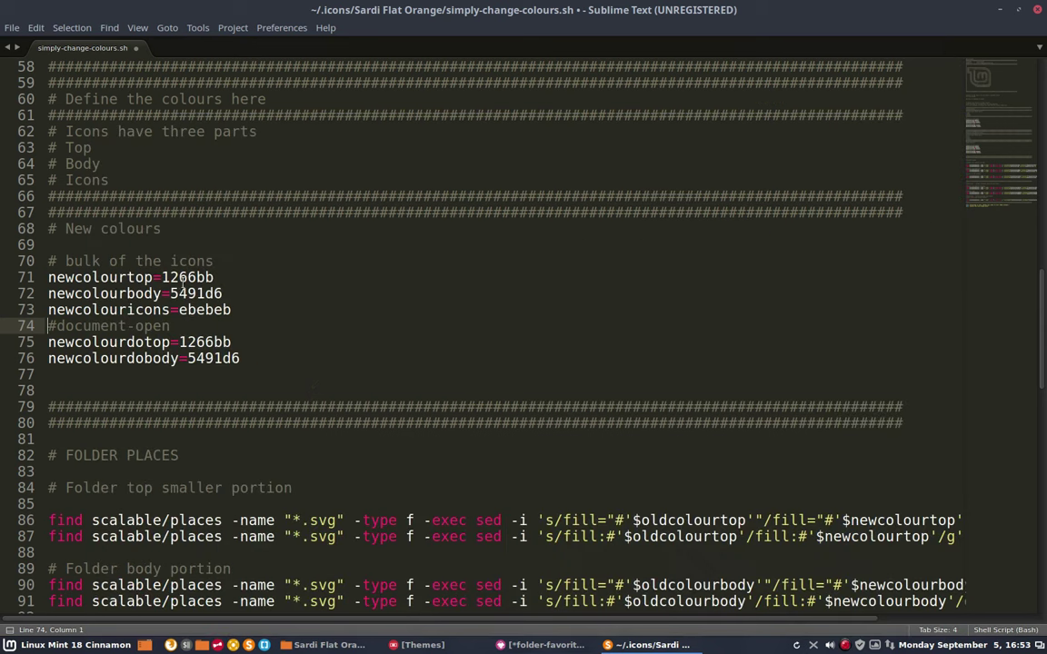
Set newcolourbody on line 72 to 2ca7ef and save.
double_click(182, 293)
key(ctrl+v)
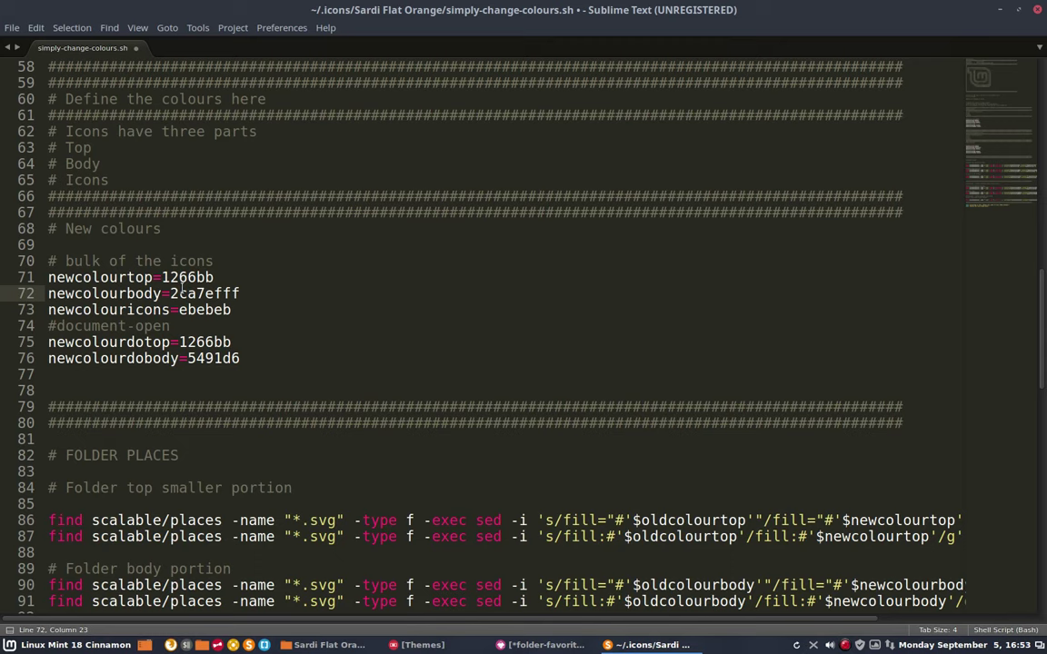
key(BackSpace)
key(BackSpace)
key(ctrl+s)
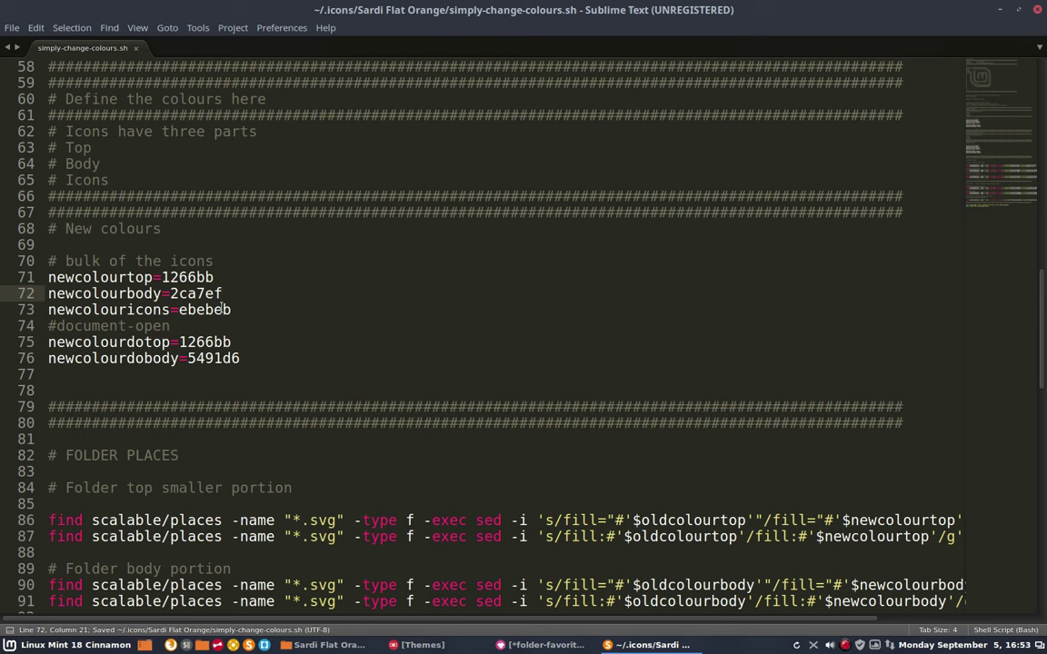
Copy the star colour from Inkscape and set newcolouricons on line 73 to eeefef.
click(556, 645)
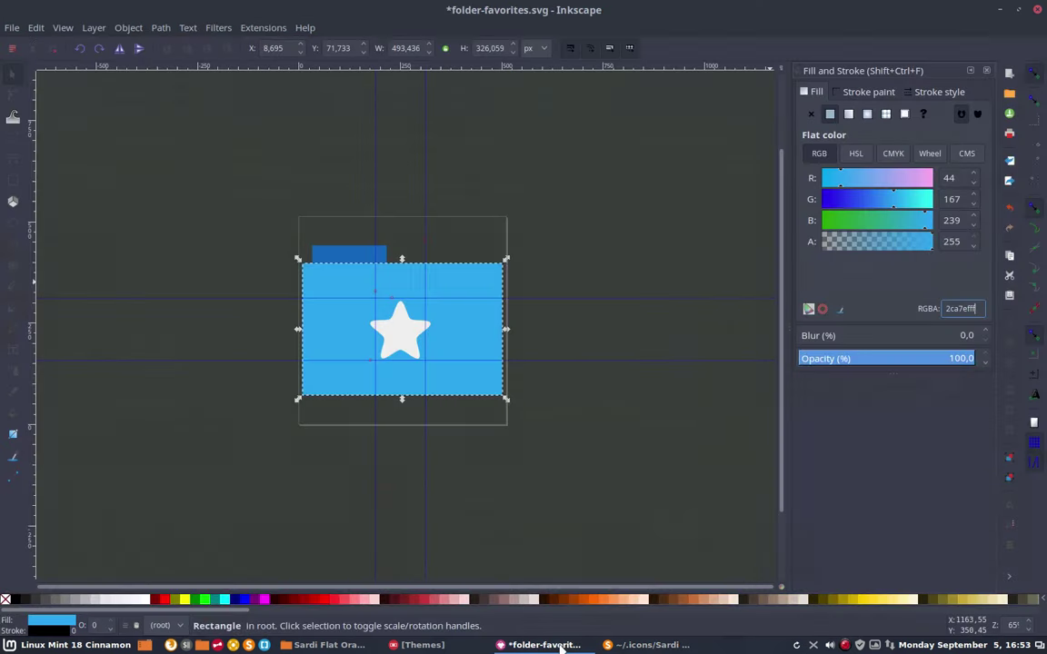
click(561, 646)
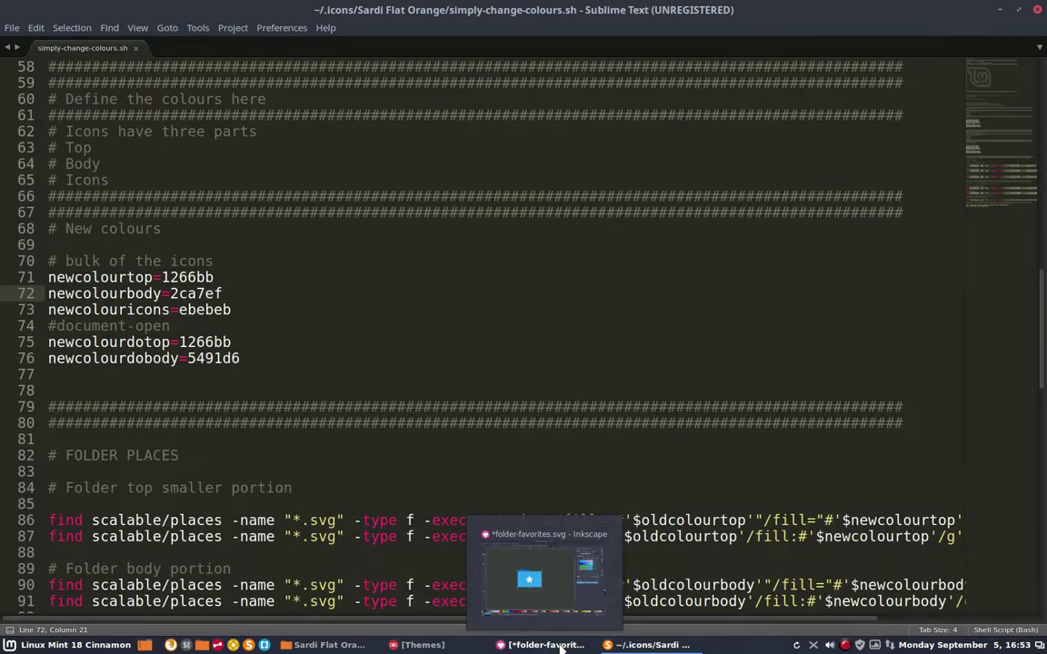
click(561, 646)
click(405, 333)
double_click(956, 309)
key(ctrl+c)
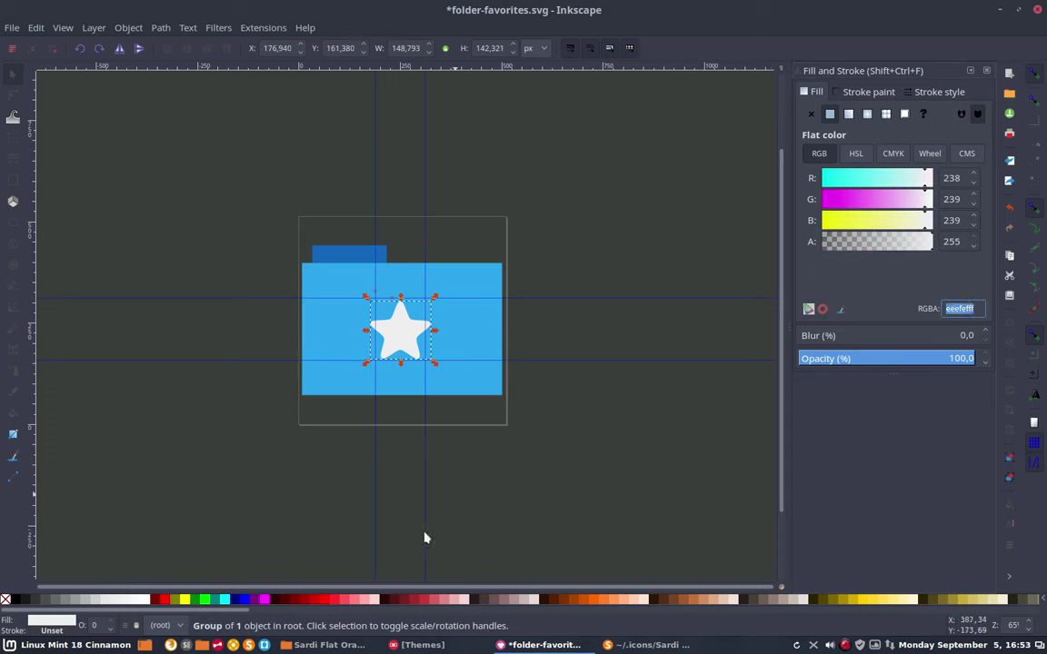
click(633, 645)
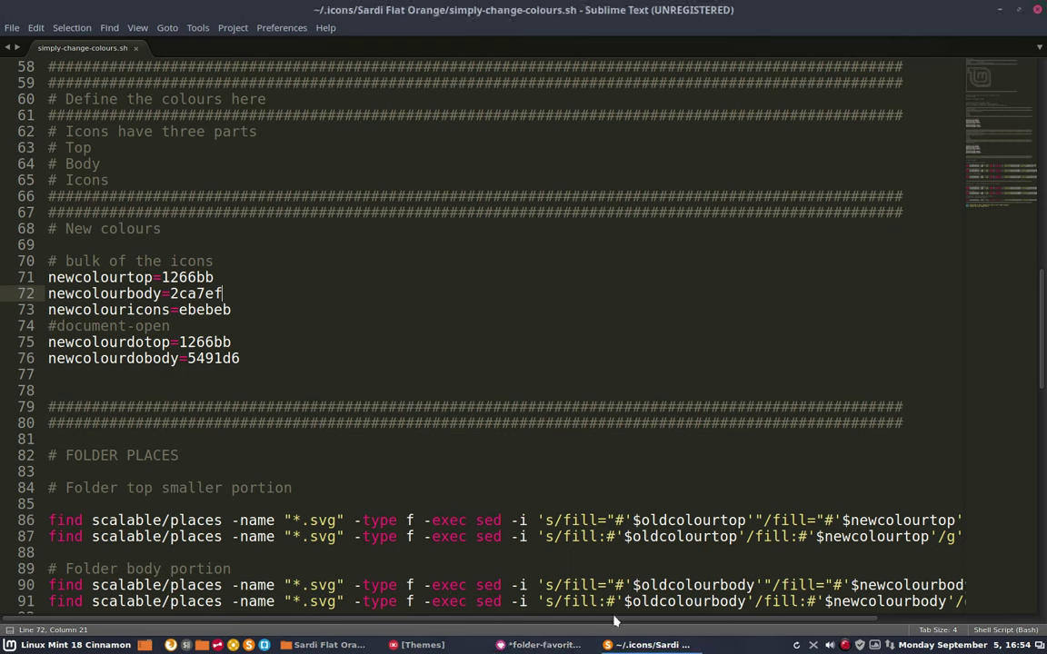
double_click(196, 309)
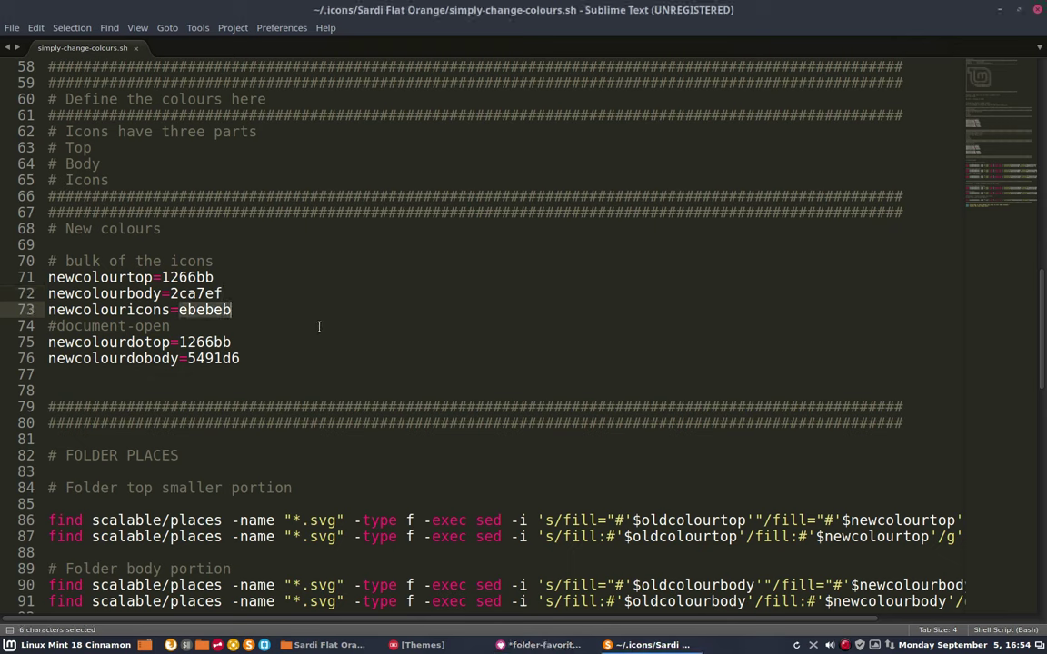
key(ctrl+v)
key(BackSpace)
Set newcolourdobody on line 76 to 2ca7ef as well.
double_click(194, 294)
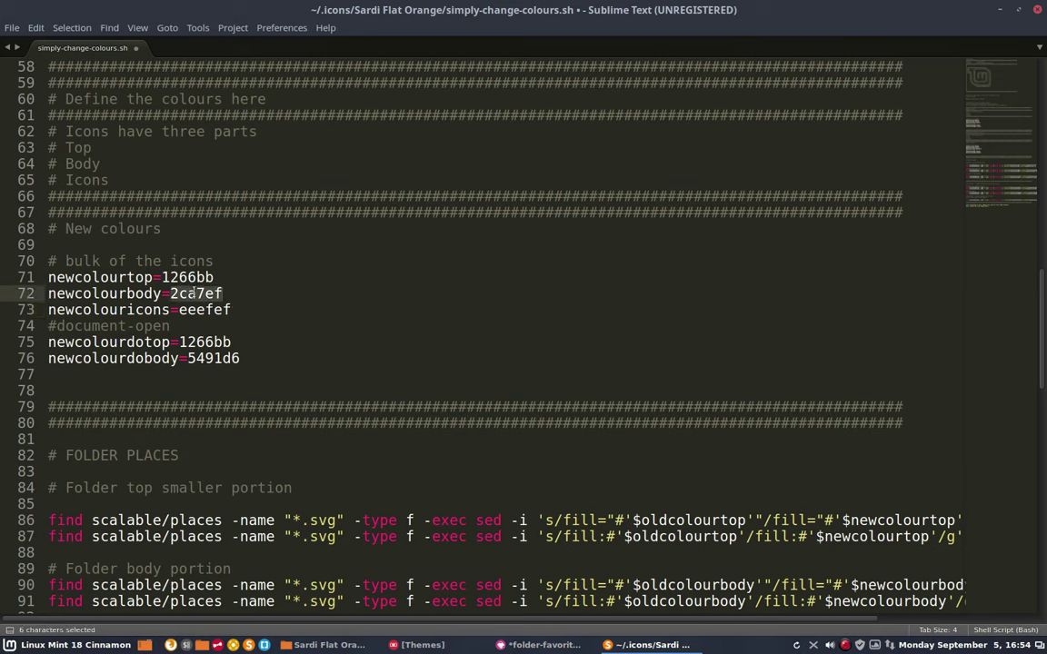
key(ctrl+c)
double_click(207, 358)
key(ctrl+v)
Review the colour values beside the drawing and save the finished script.
click(217, 343)
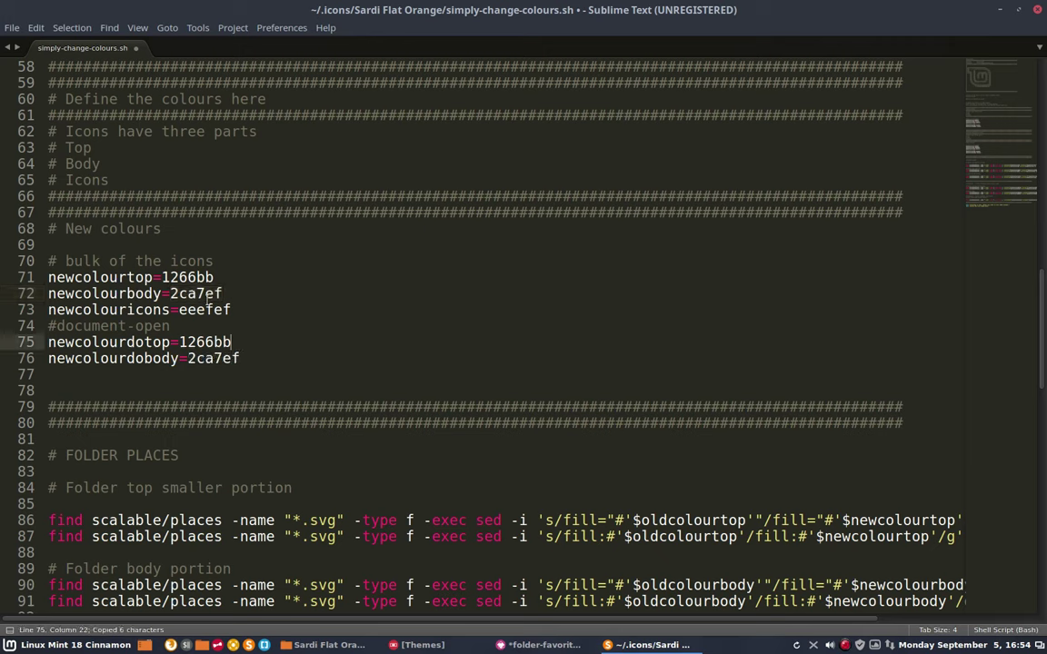
click(179, 277)
mouse_move(424, 11)
mouse_down()
mouse_move(521, 446)
mouse_move(757, 112)
mouse_move(709, 107)
mouse_move(717, 111)
mouse_up()
scroll(729, 288, down, 2)
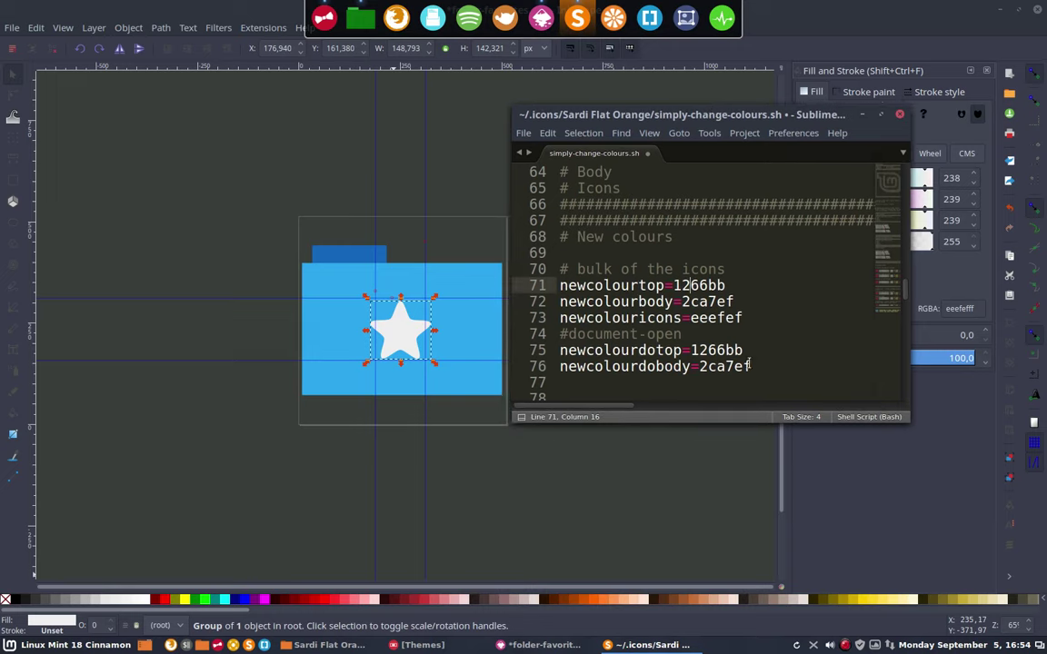
click(732, 318)
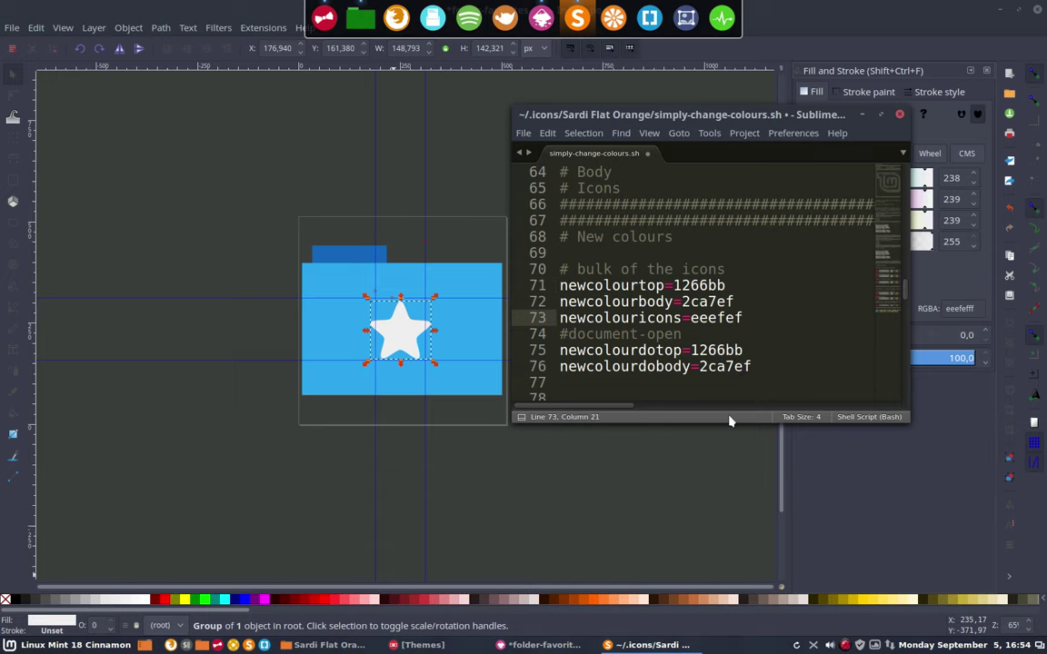
double_click(738, 115)
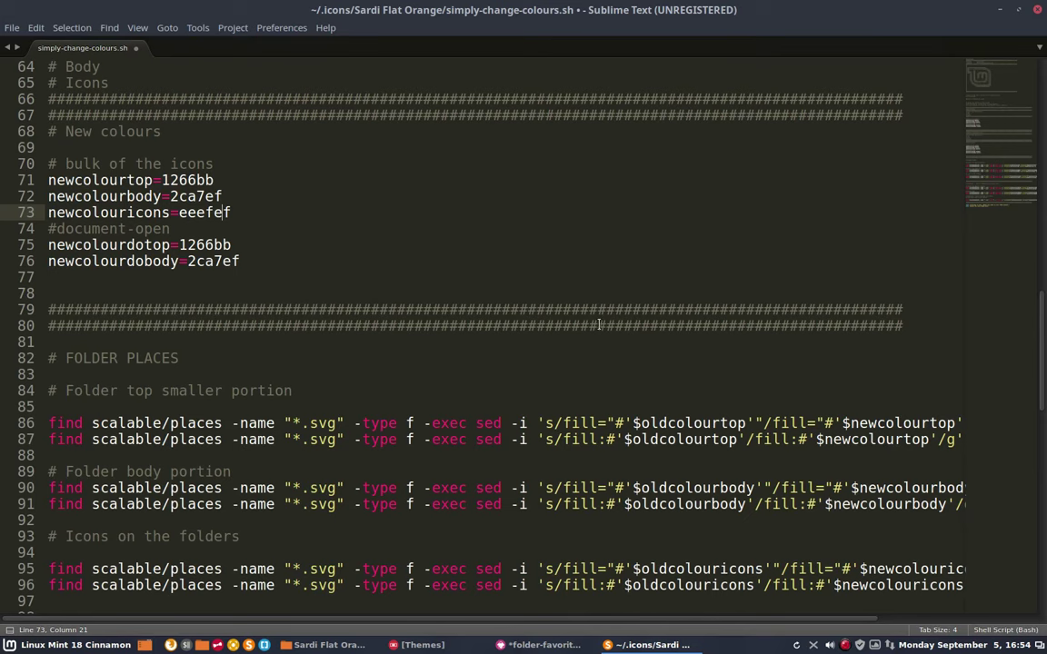
key(ctrl+s)
Close the folder drawing in Inkscape without saving changes.
click(1037, 9)
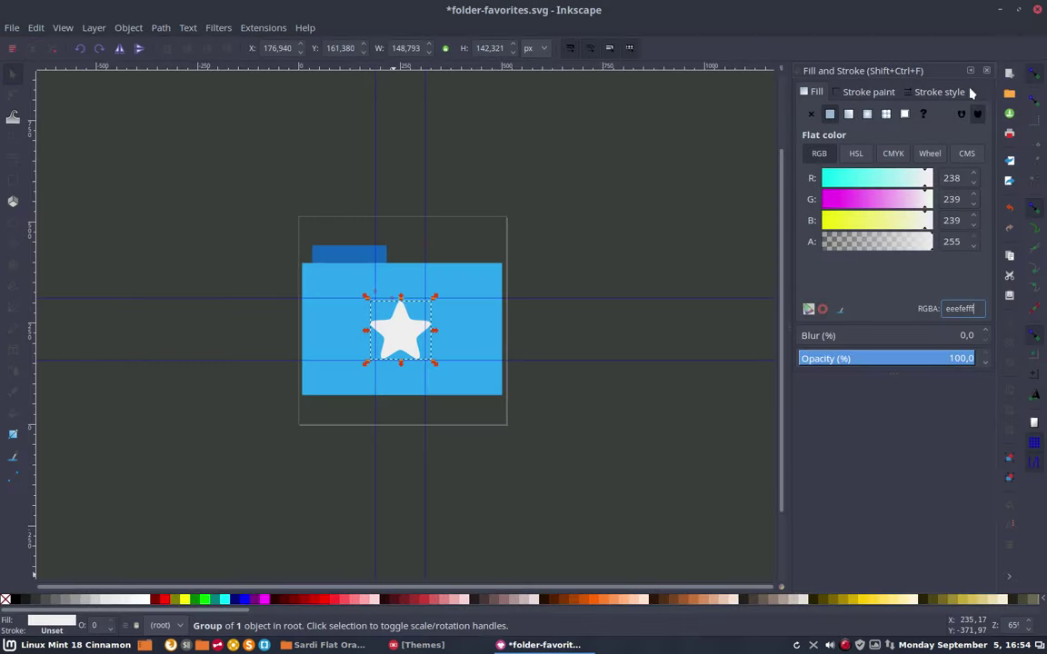
key(ctrl+w)
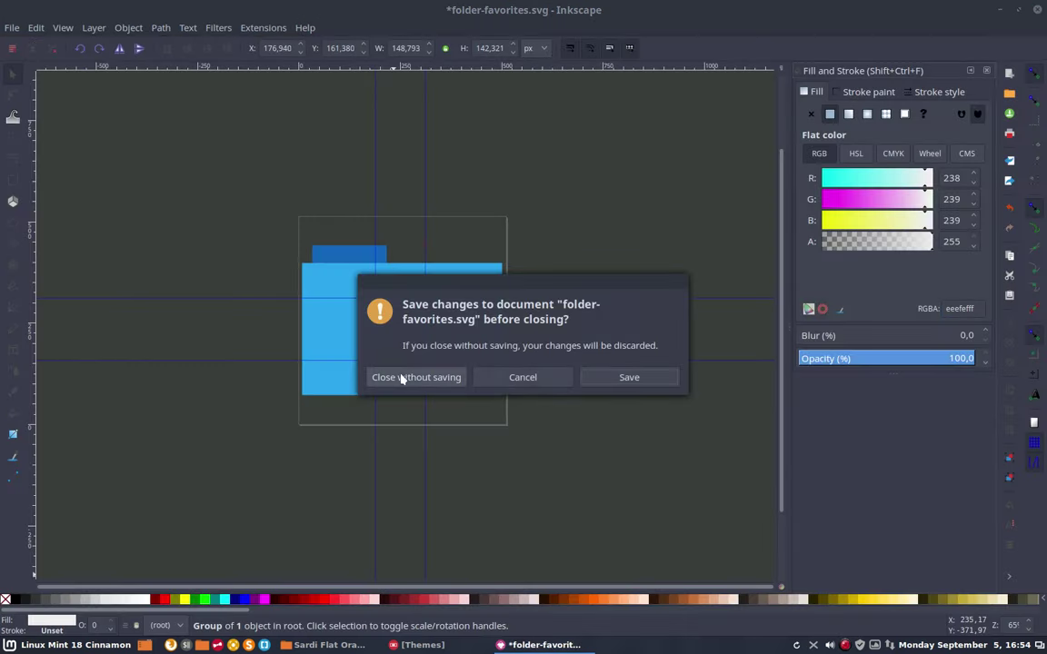
click(402, 378)
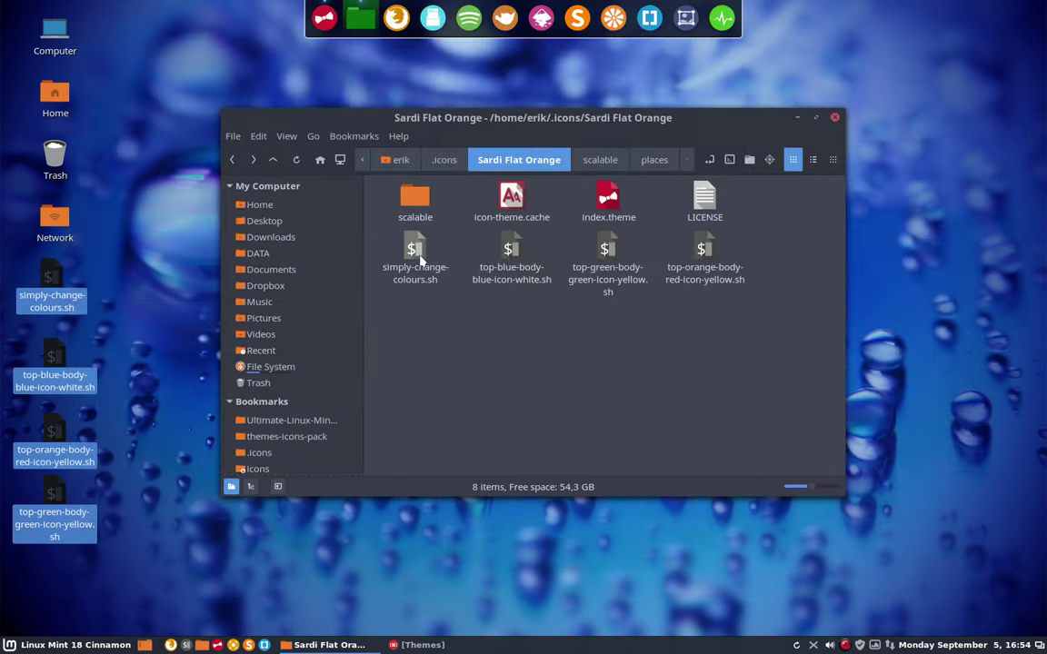
Run ./simply-change-colours.sh in a terminal opened in the icon folder, then close it.
click(417, 256)
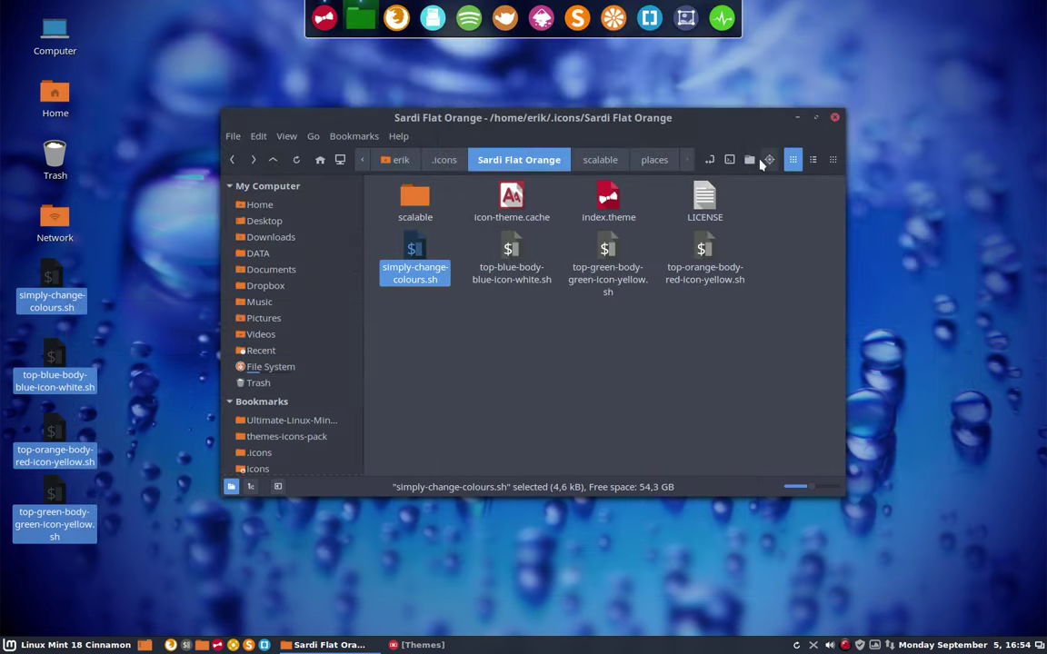
click(730, 160)
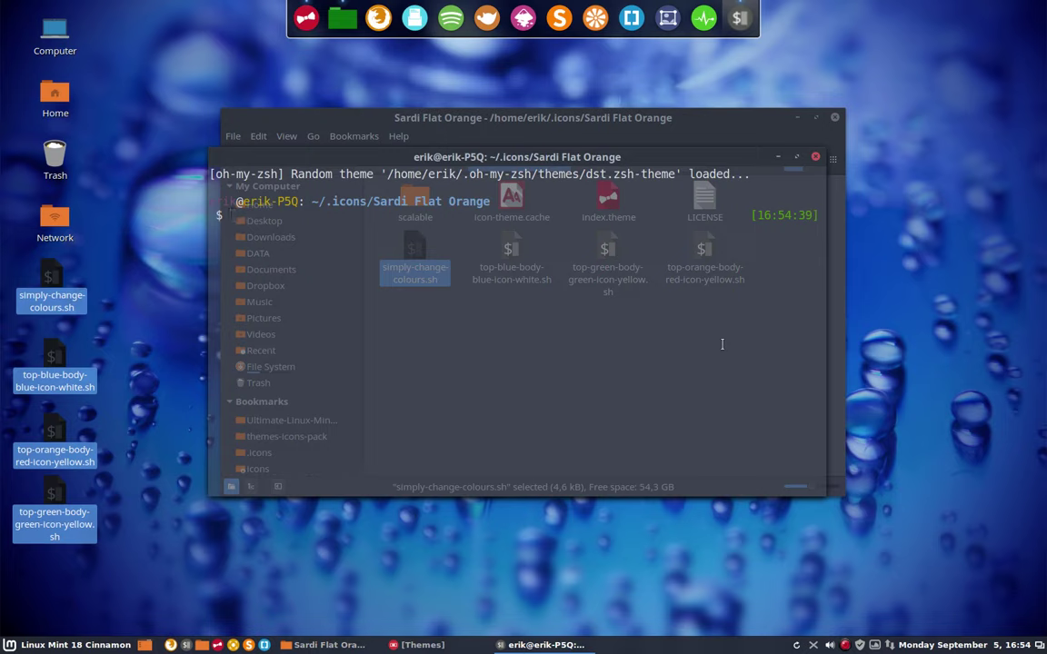
text(./simp)
key(Tab)
key(Return)
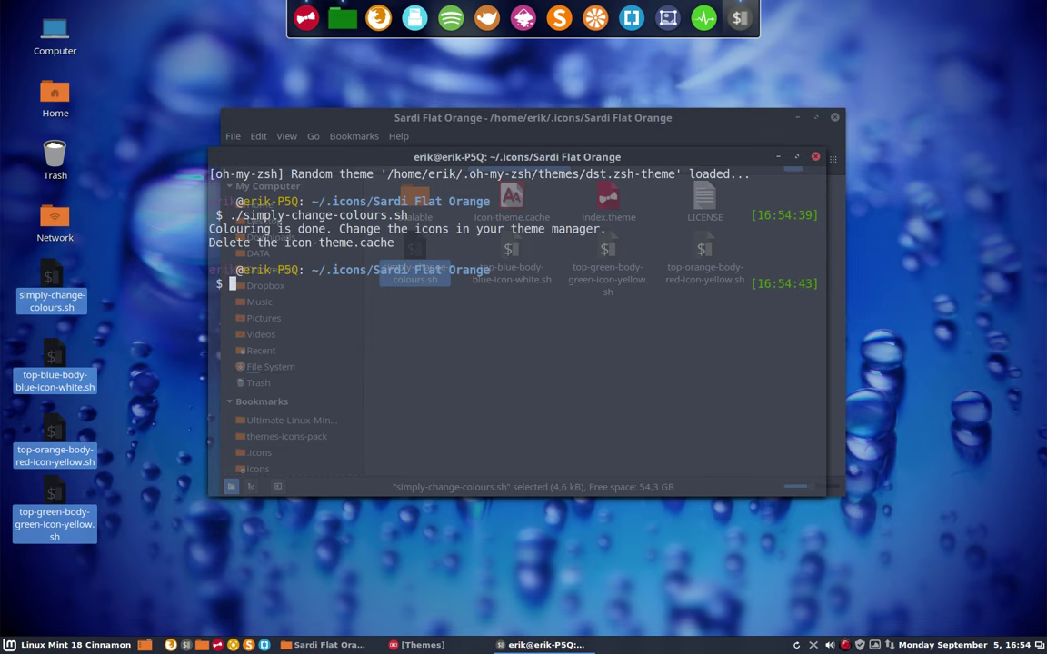
click(815, 156)
Launch Themes and temporarily switch the icon theme to Luv.
key(super)
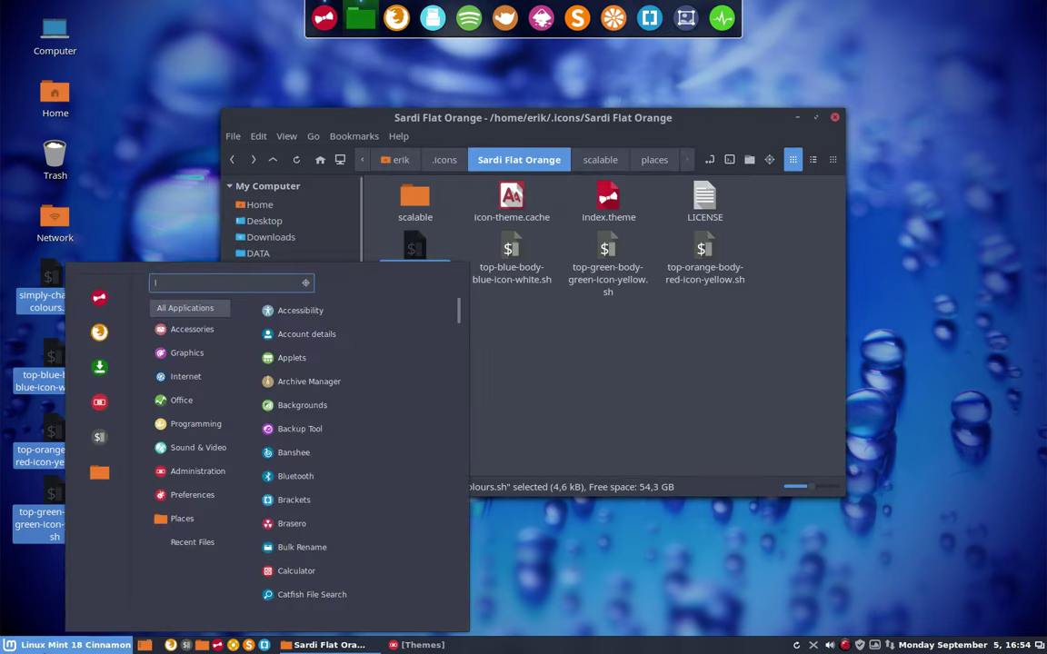
click(101, 300)
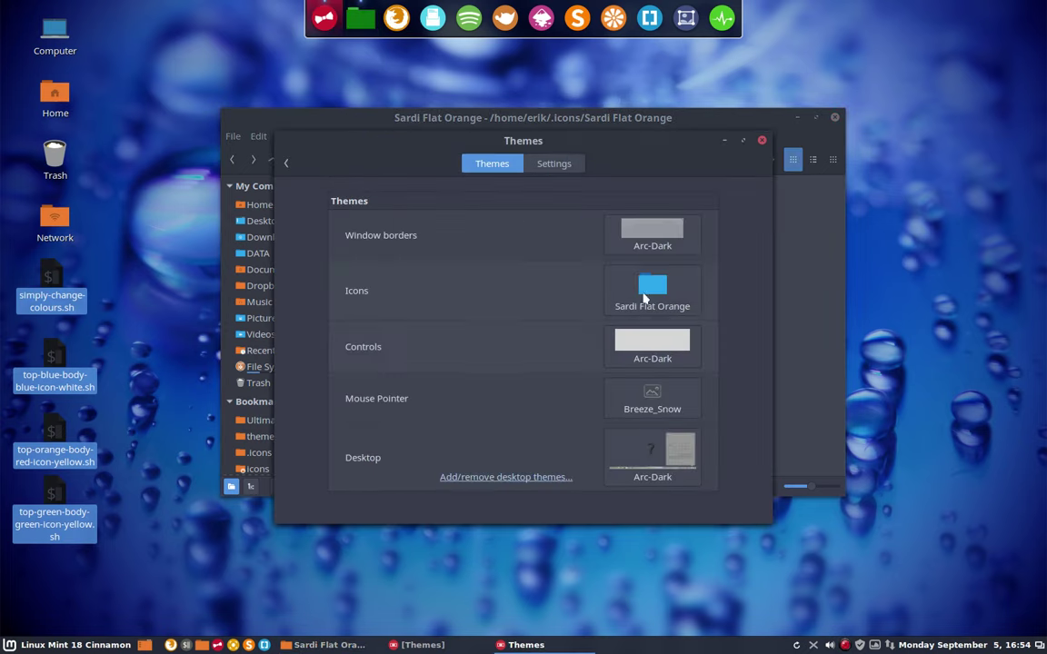
click(672, 286)
click(766, 214)
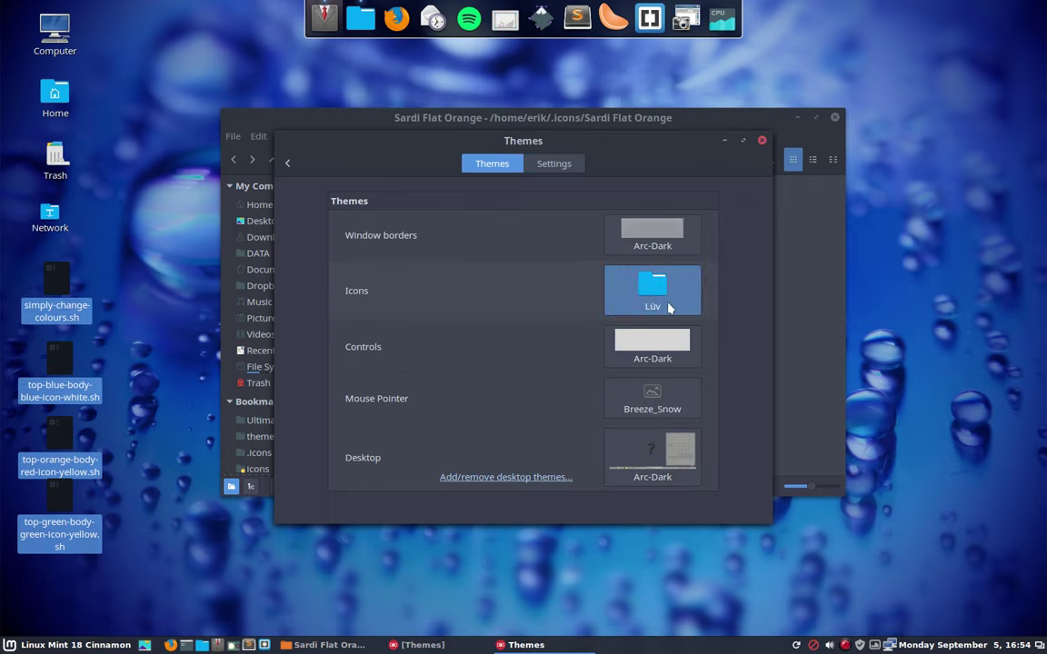
Switch the icon theme back to Sardi Flat Orange, minimise Themes, and view Home in Nemo.
click(668, 307)
scroll(556, 445, down, 3)
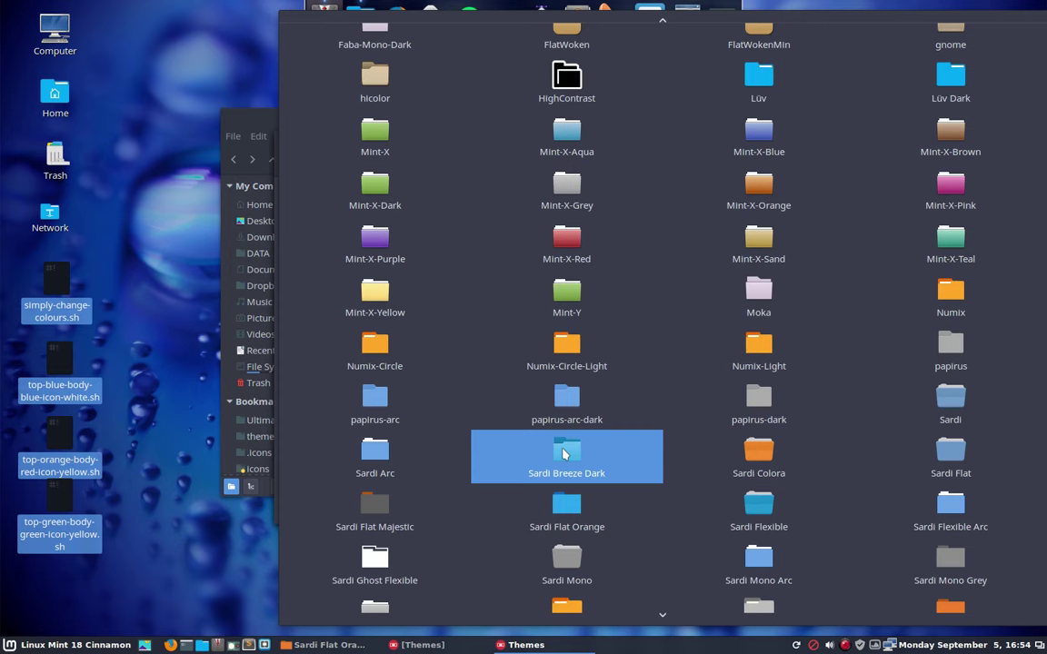
scroll(563, 454, down, 1)
click(564, 459)
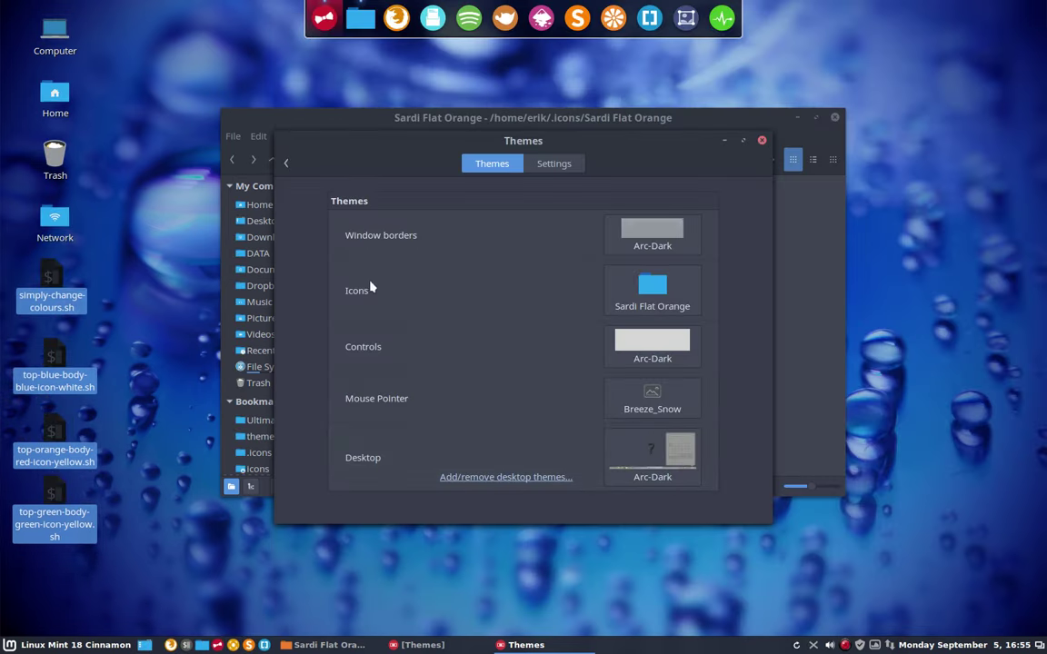
click(724, 140)
click(259, 204)
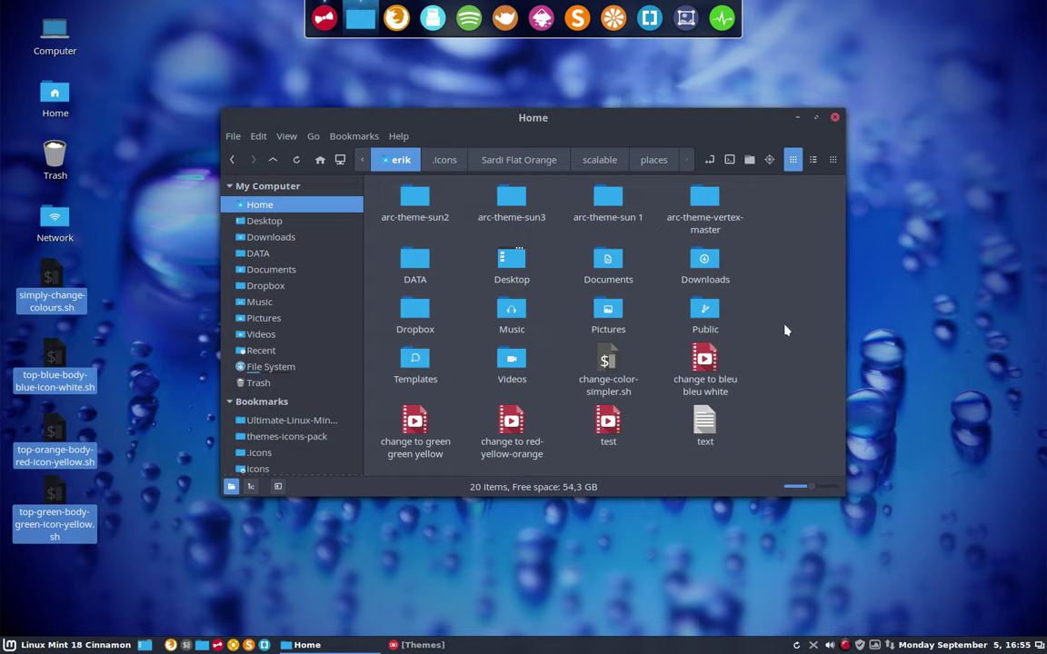
Go back up to .icons in Nemo and reopen the Sardi Flat Orange folder.
click(510, 159)
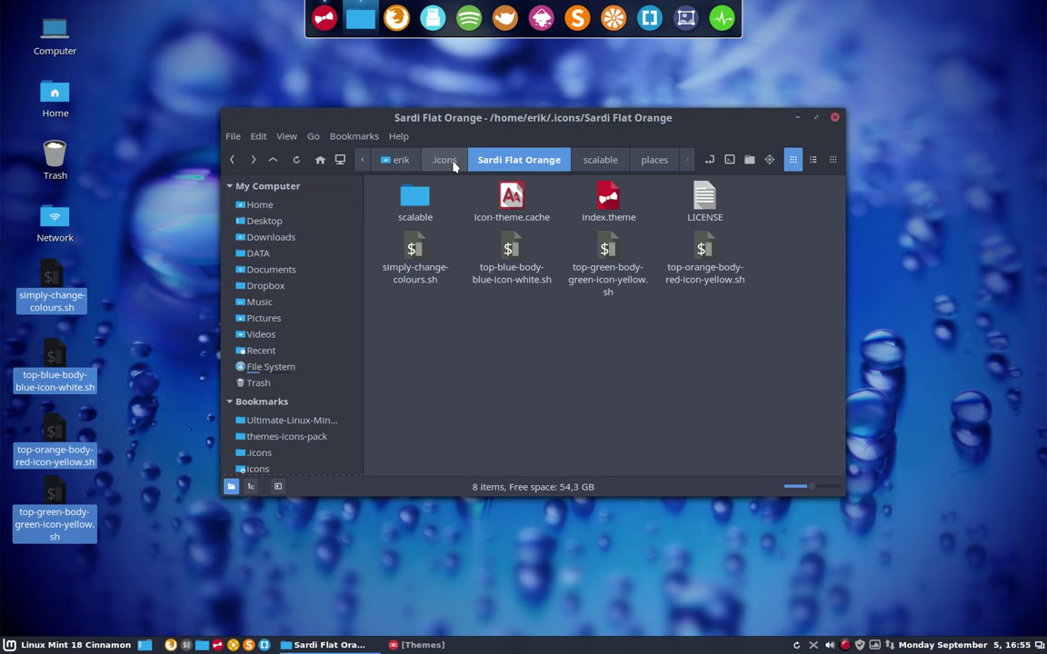
click(444, 159)
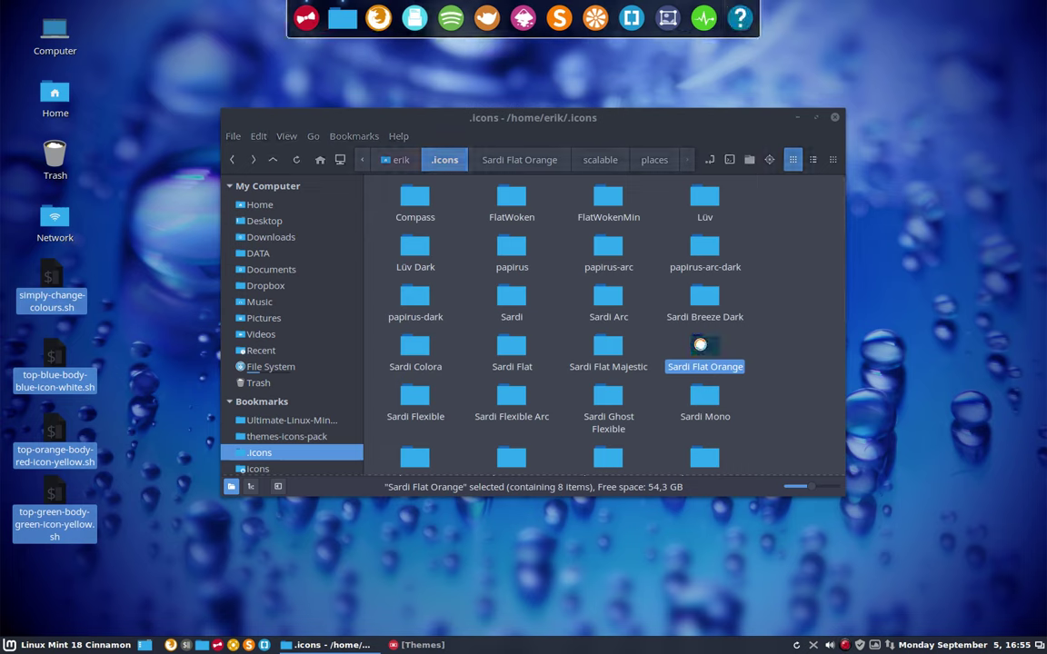
click(725, 350)
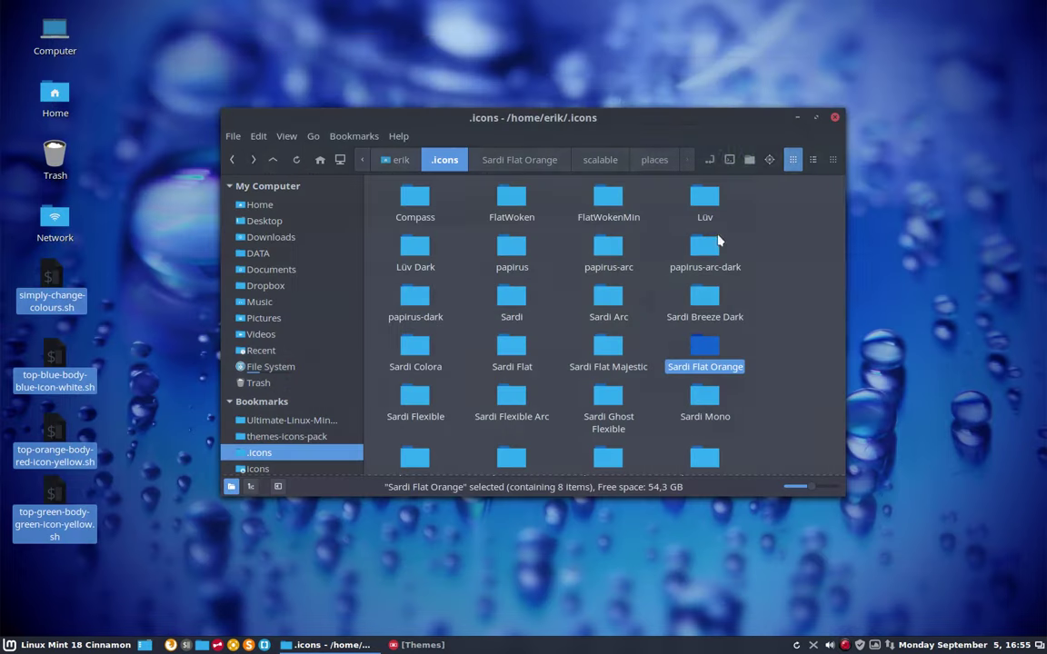
double_click(705, 353)
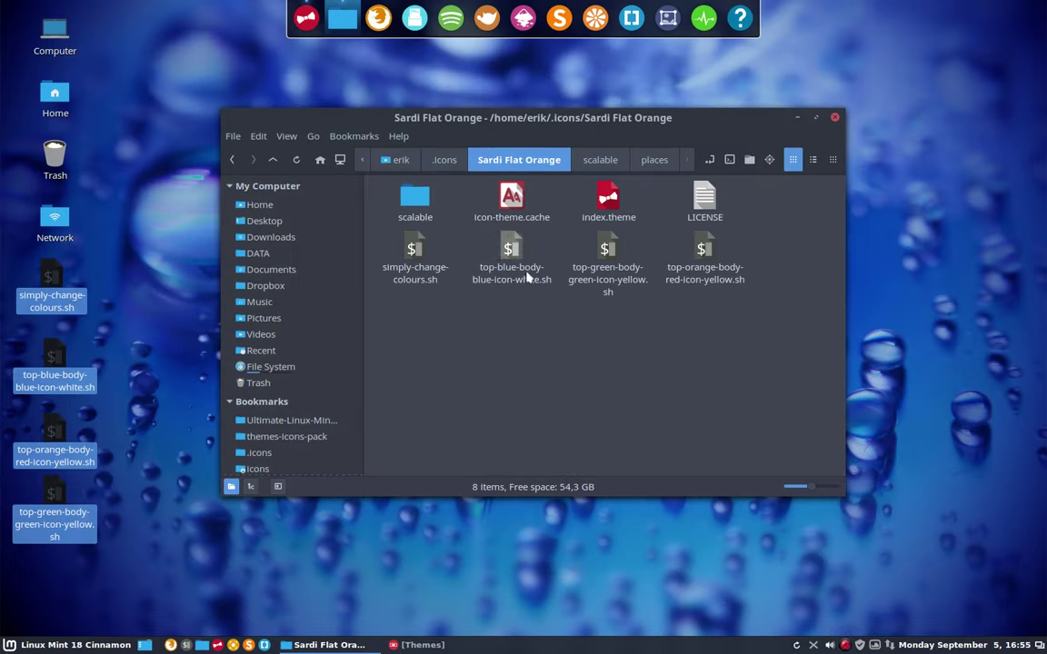
Open index.theme in Sublime Text, change the Inherits line from 'Sardi Flat' to 'Sardi', and save.
click(609, 207)
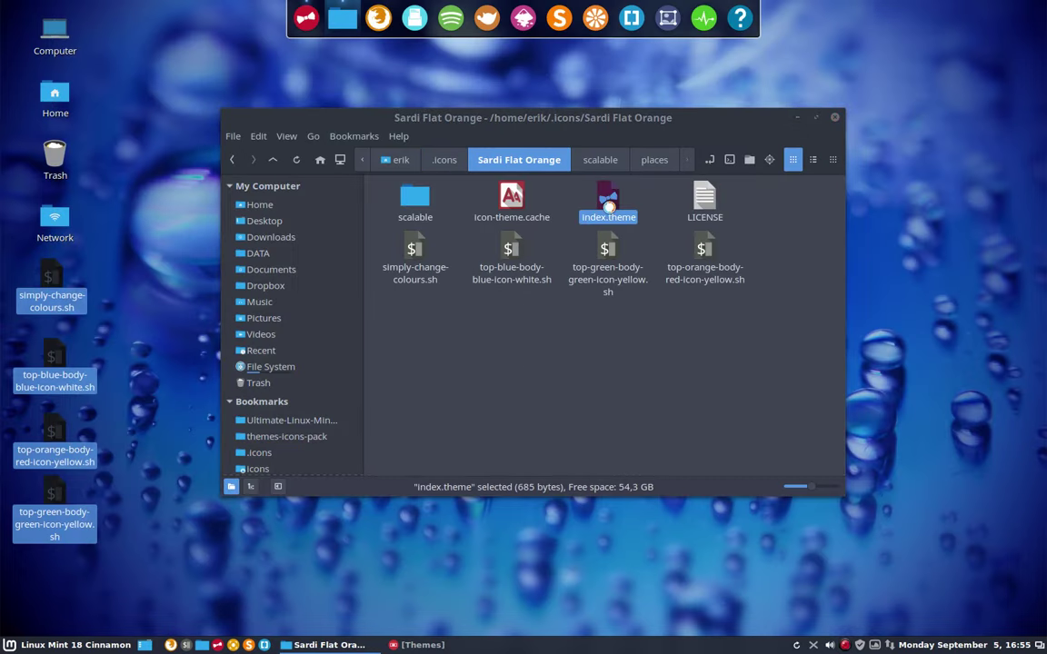
double_click(608, 207)
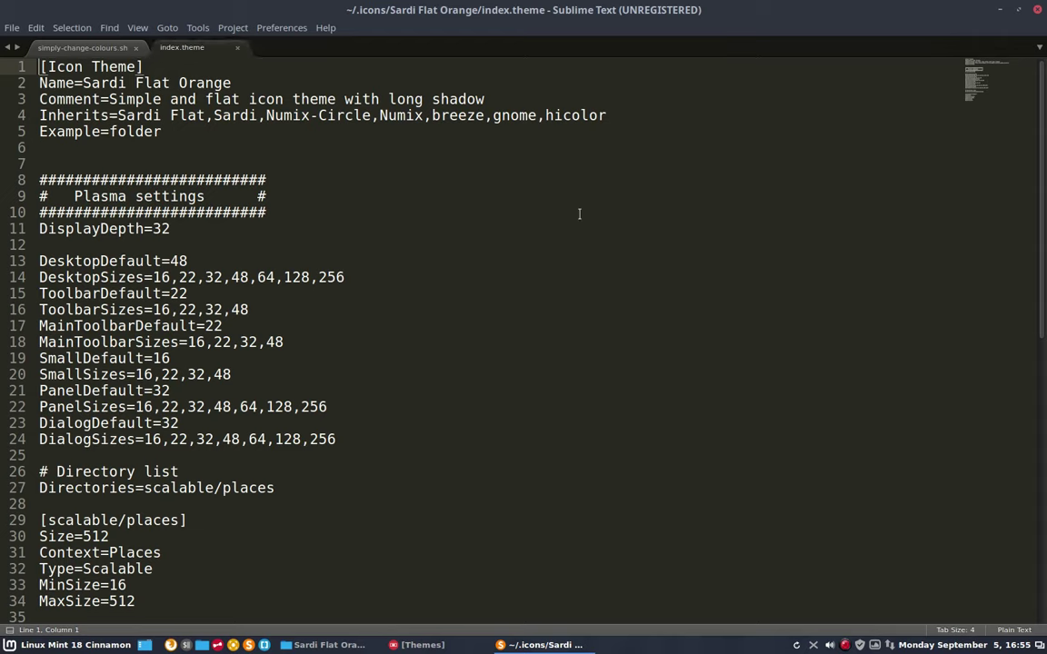
double_click(181, 82)
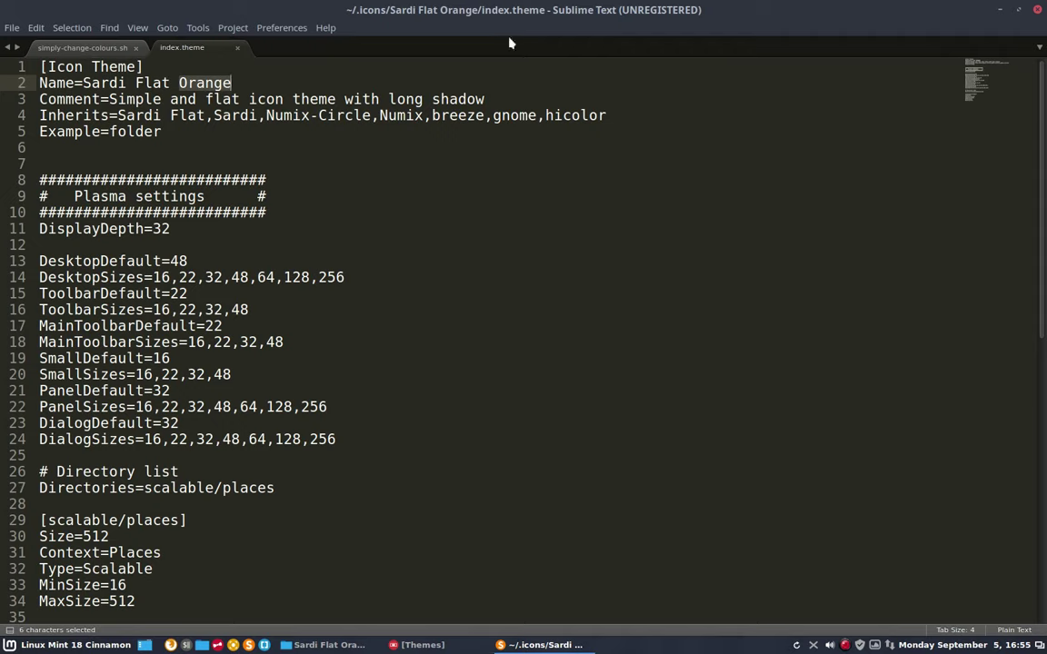
click(208, 115)
key(BackSpace)
key(BackSpace)
key(BackSpace)
key(BackSpace)
key(BackSpace)
key(BackSpace)
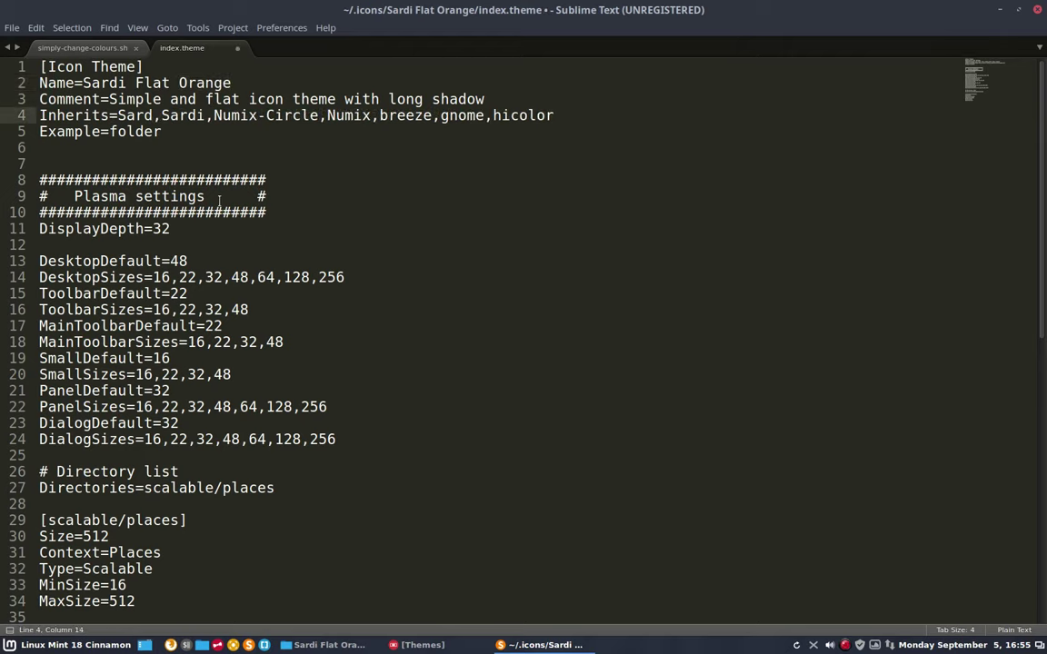
text(i)
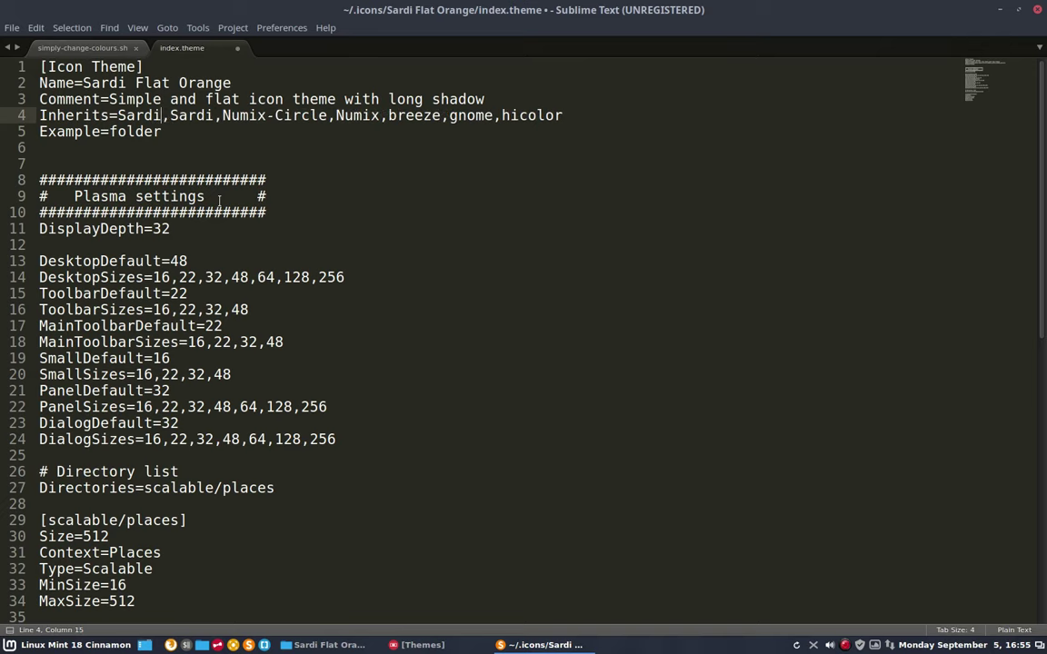
key(ctrl+s)
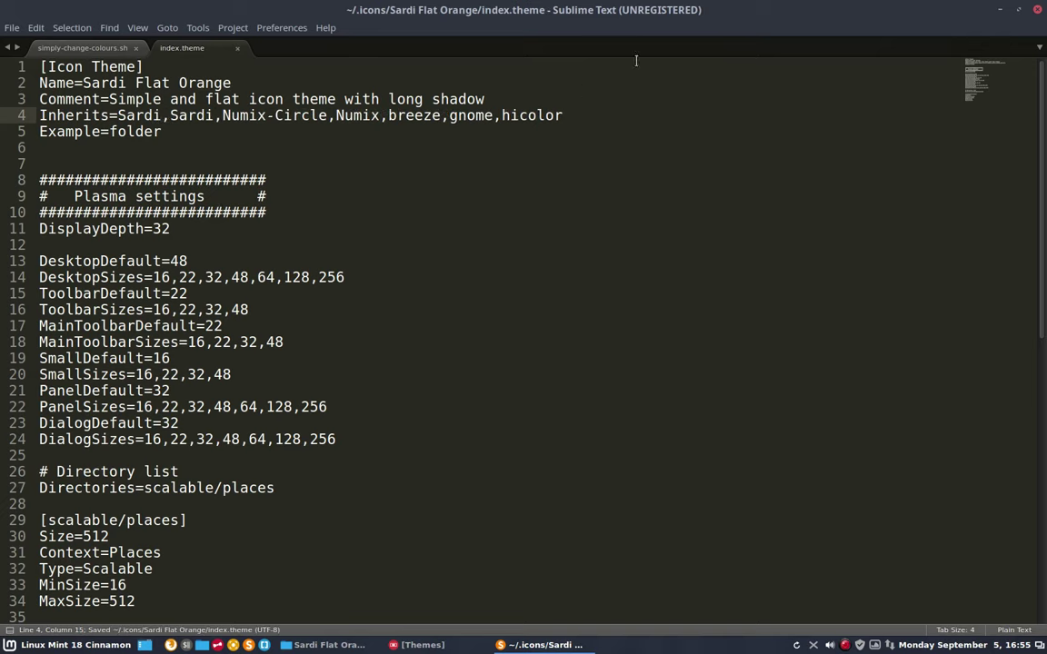
Close the editor, delete icon-theme.cache from the theme folder, and restore the minimised Themes window.
click(1037, 10)
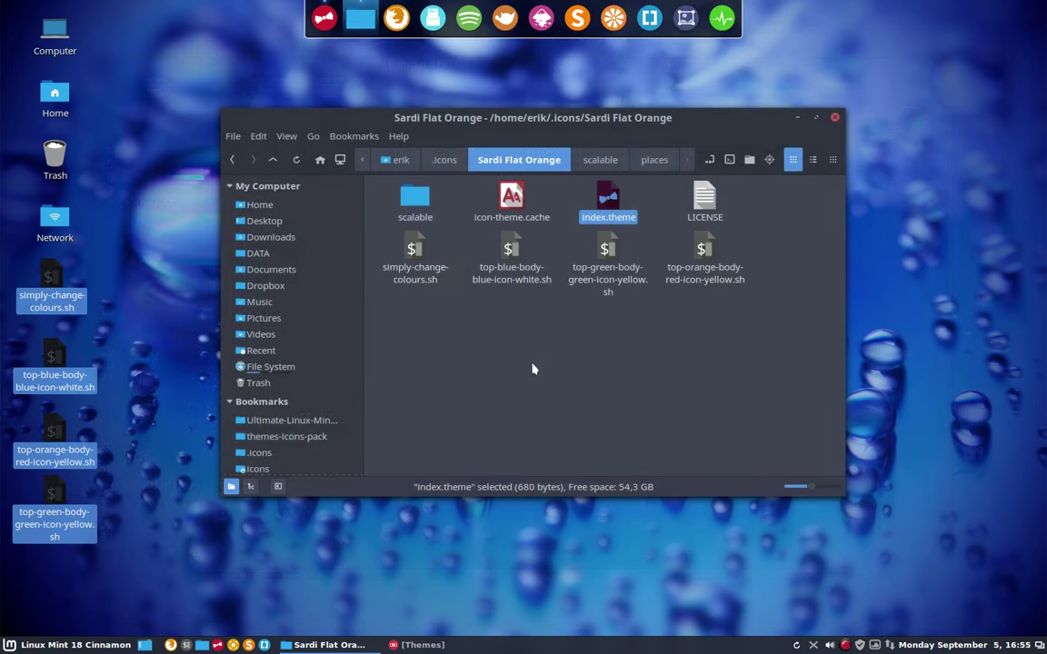
click(533, 368)
click(496, 207)
key(Delete)
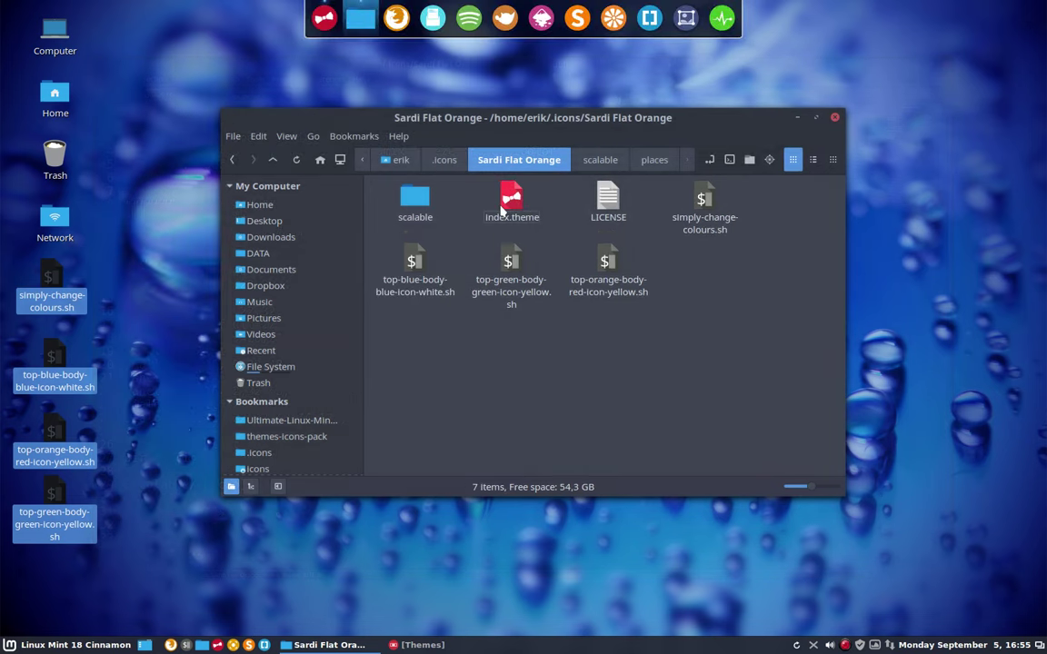
click(40, 645)
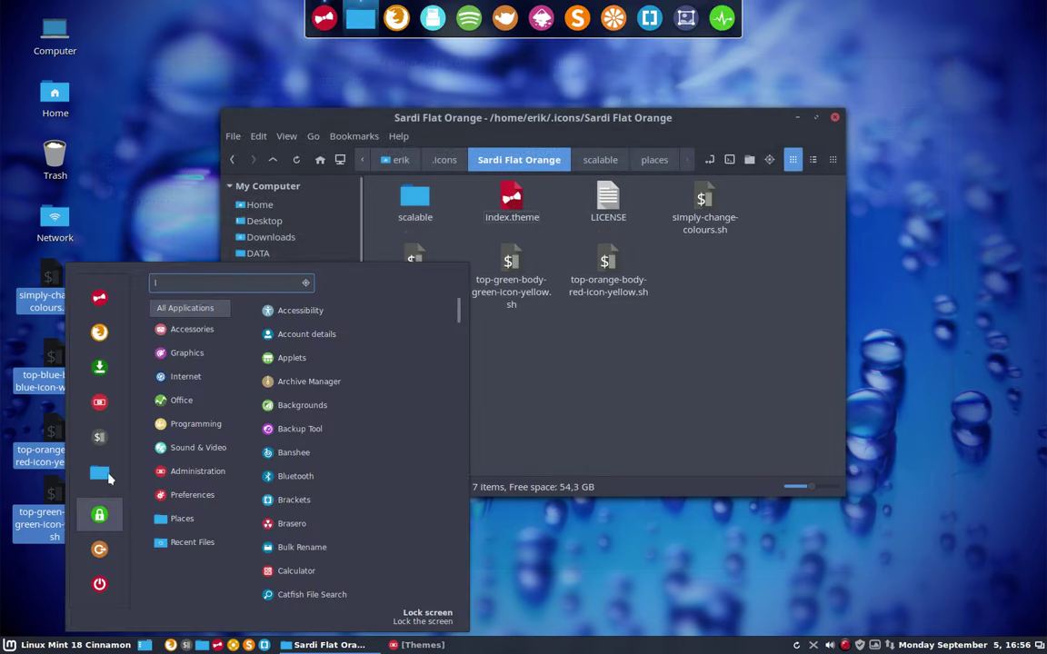
click(410, 644)
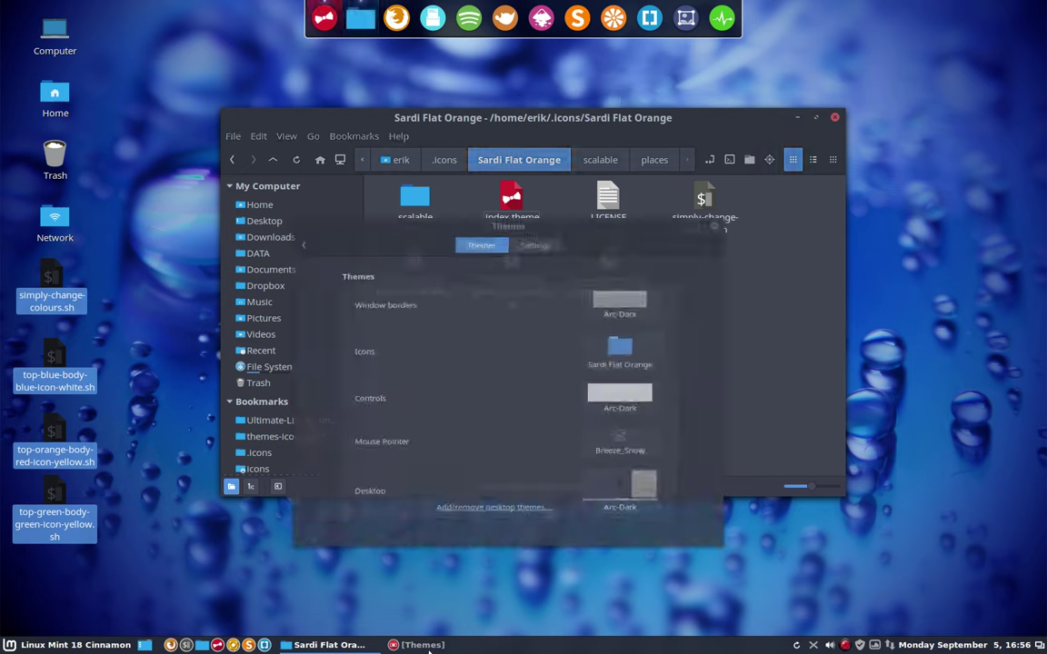
Switch the icon theme briefly to Mint-X-Aqua, then back to Sardi Flat Orange to reload it.
click(443, 647)
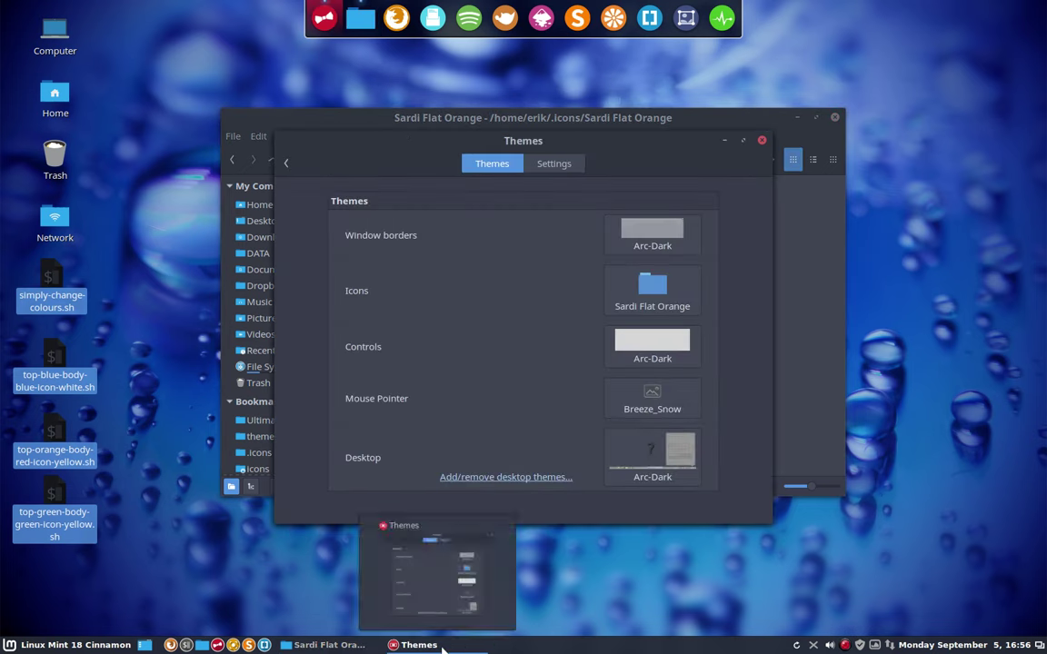
click(636, 298)
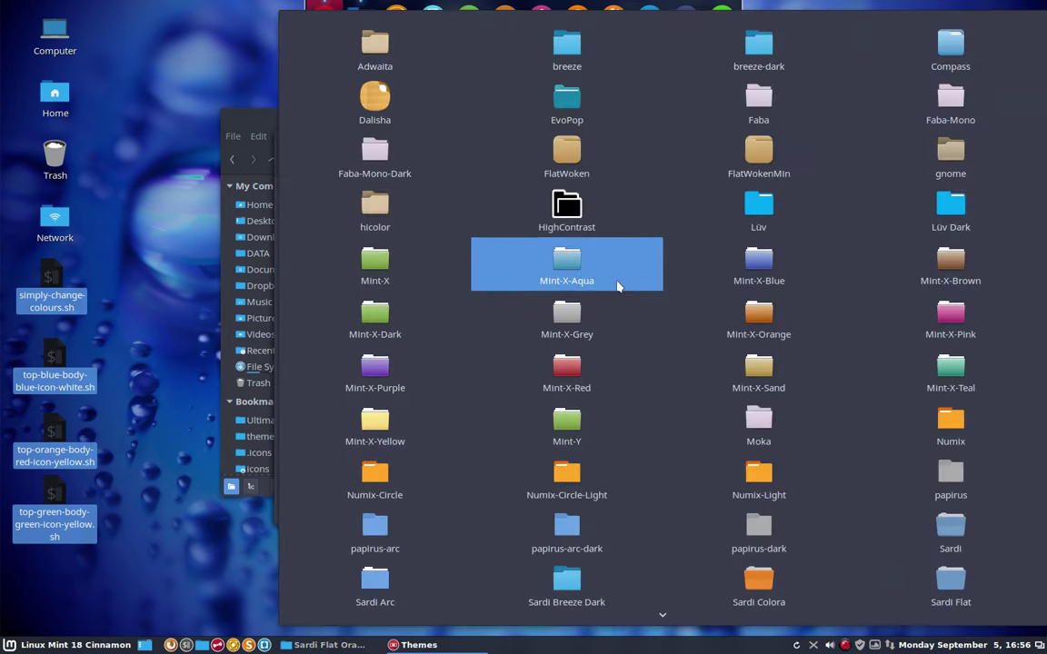
click(636, 273)
click(634, 304)
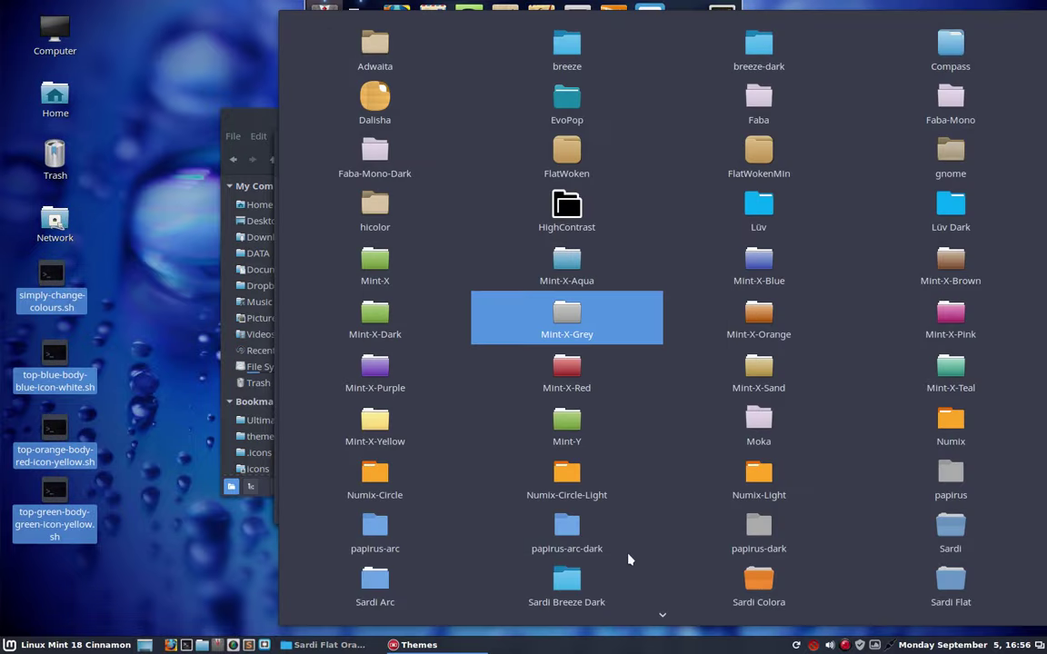
scroll(630, 558, down, 1)
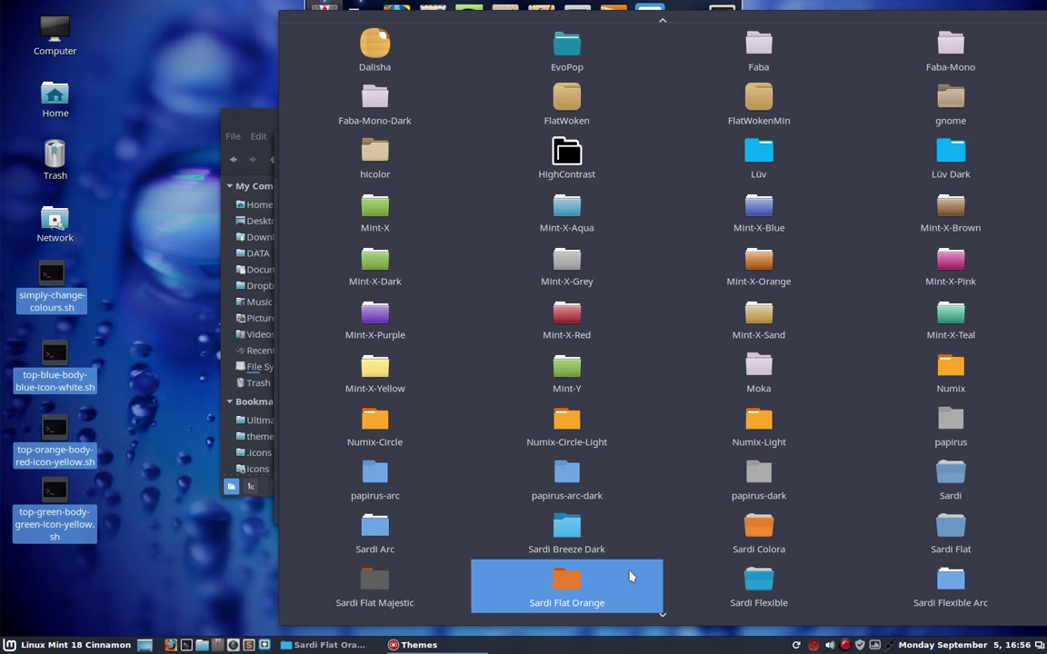
scroll(630, 576, down, 1)
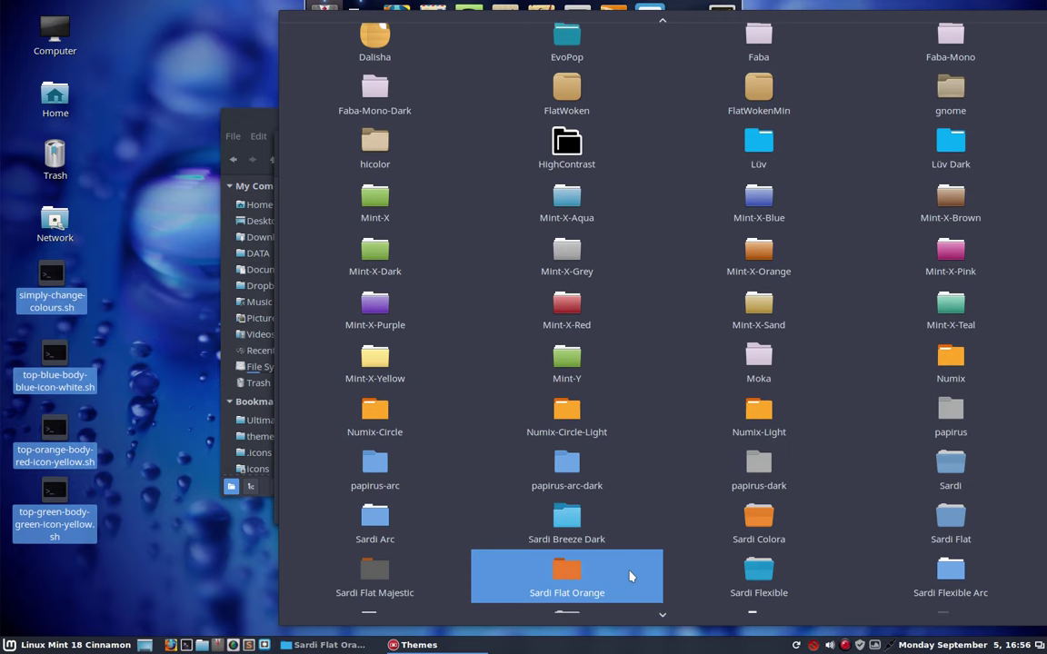
click(581, 576)
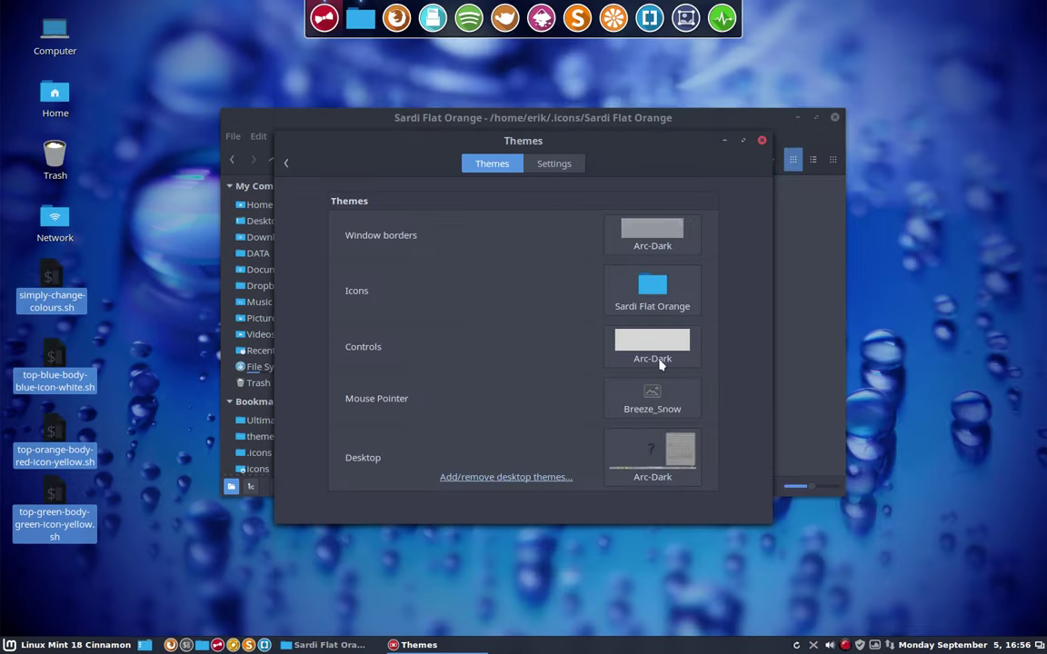